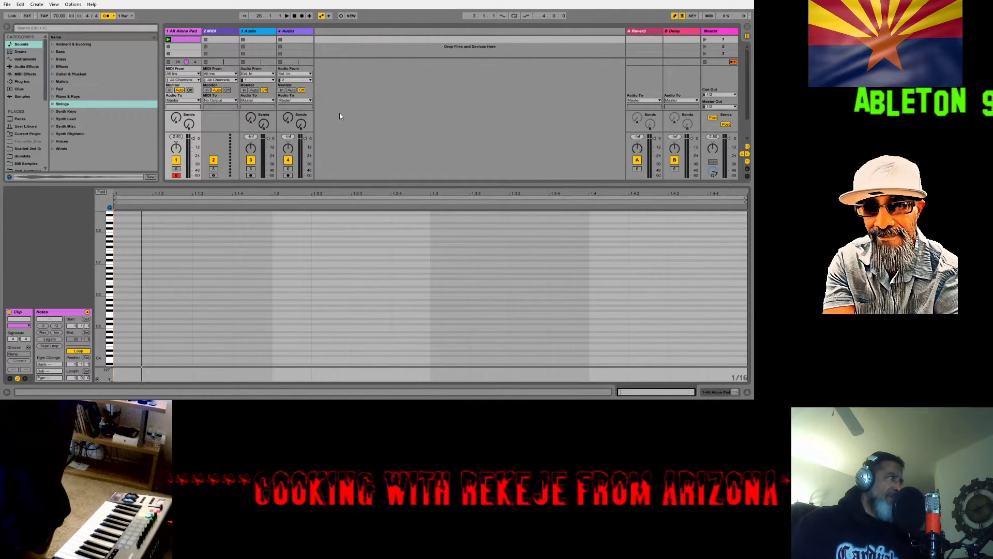
Expand the Ambient & Evolving sounds category and audition the empty clip on the All Alone Pad track.
click(297, 41)
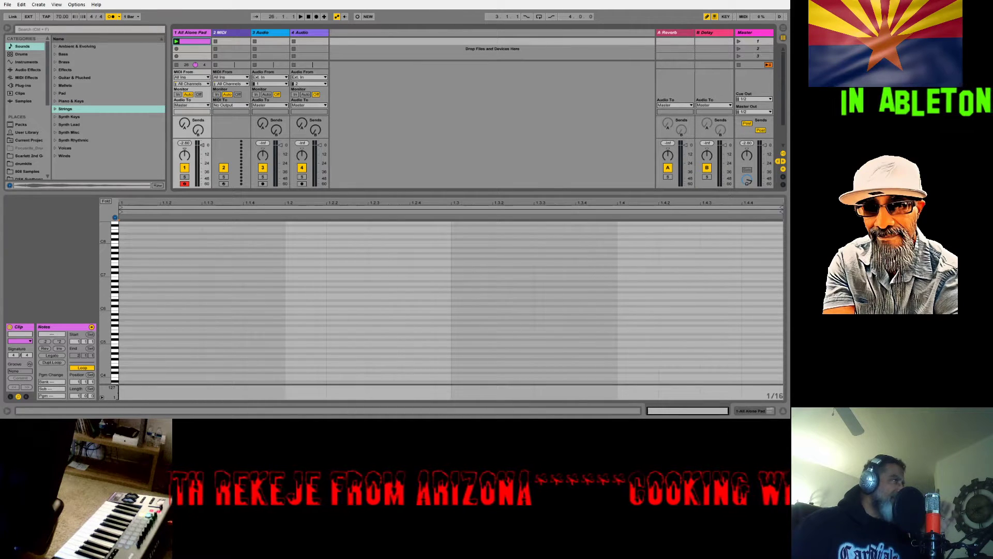
click(60, 46)
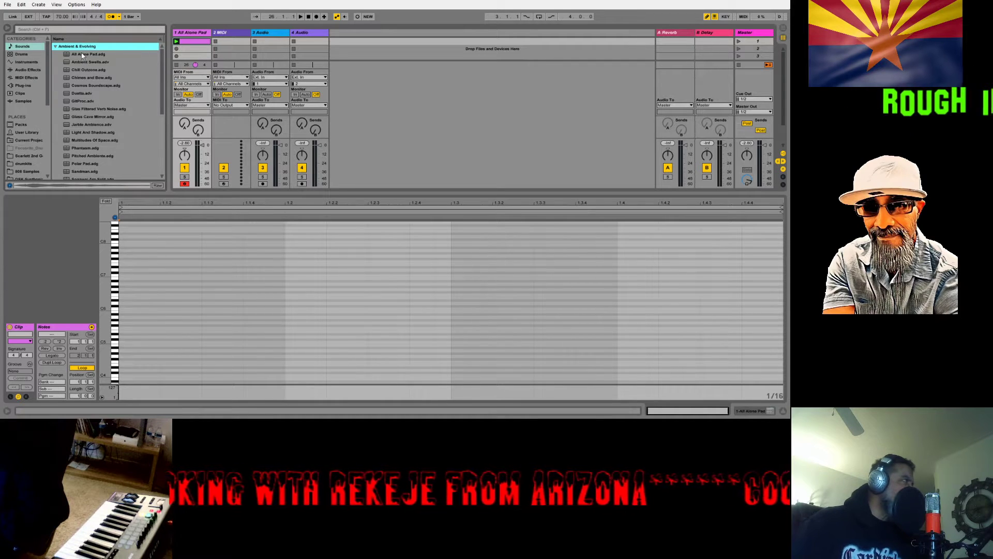
click(177, 42)
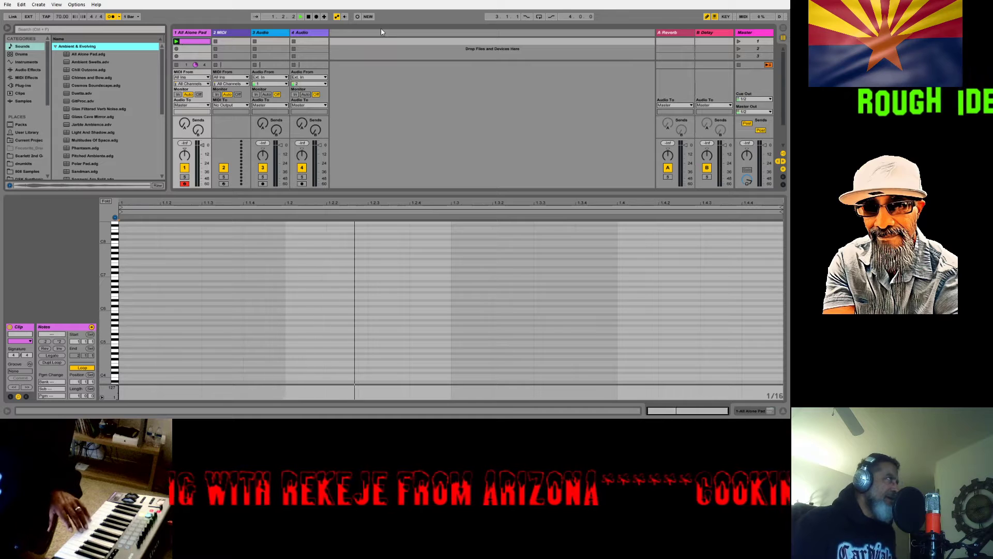
click(309, 17)
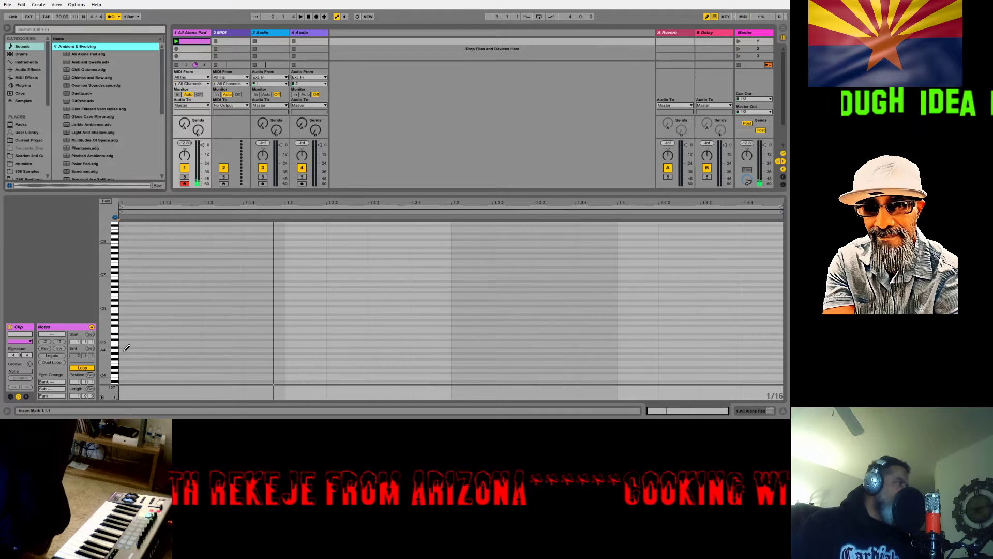
Draw a 1/16 C#4 note at the very start of the All Alone Pad clip.
scroll(144, 336, down, 3)
scroll(145, 336, down, 2)
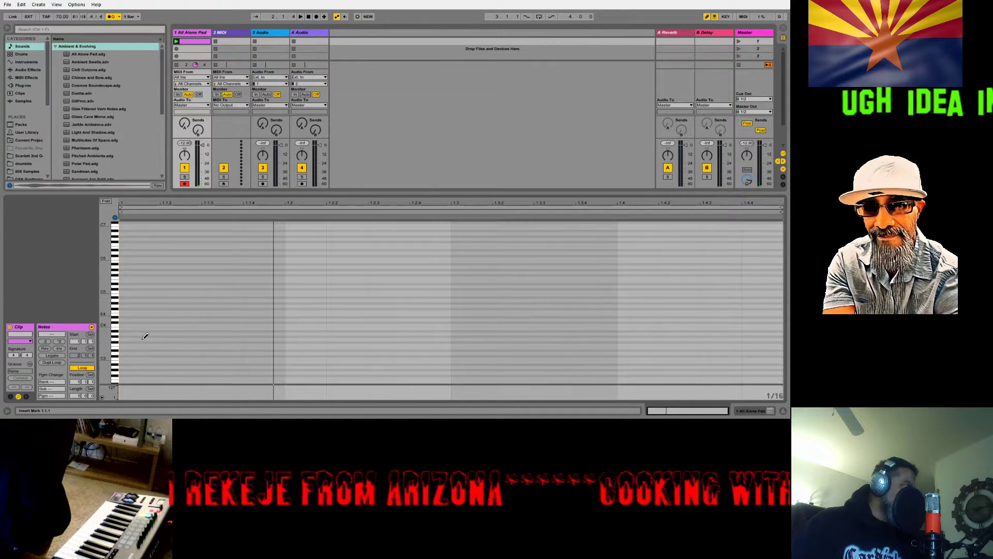
scroll(144, 336, up, 1)
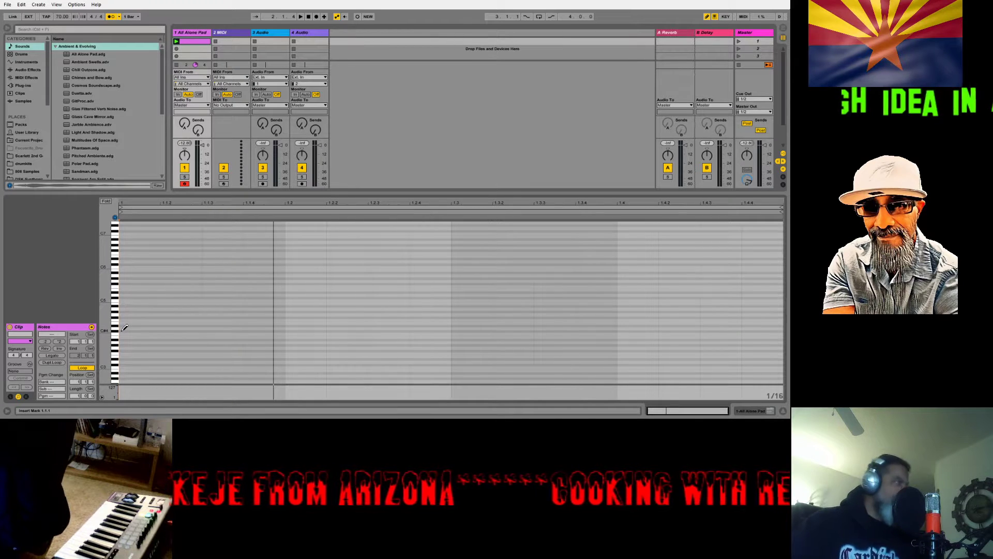
click(125, 329)
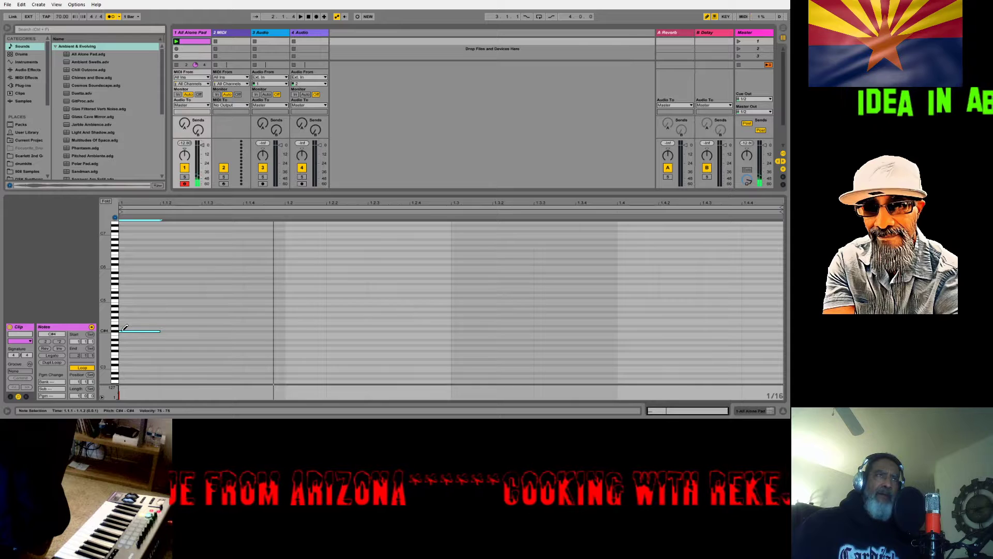
Audition the C#4 pitch by repeatedly removing and redrawing the note at the start of the clip.
click(124, 329)
click(124, 330)
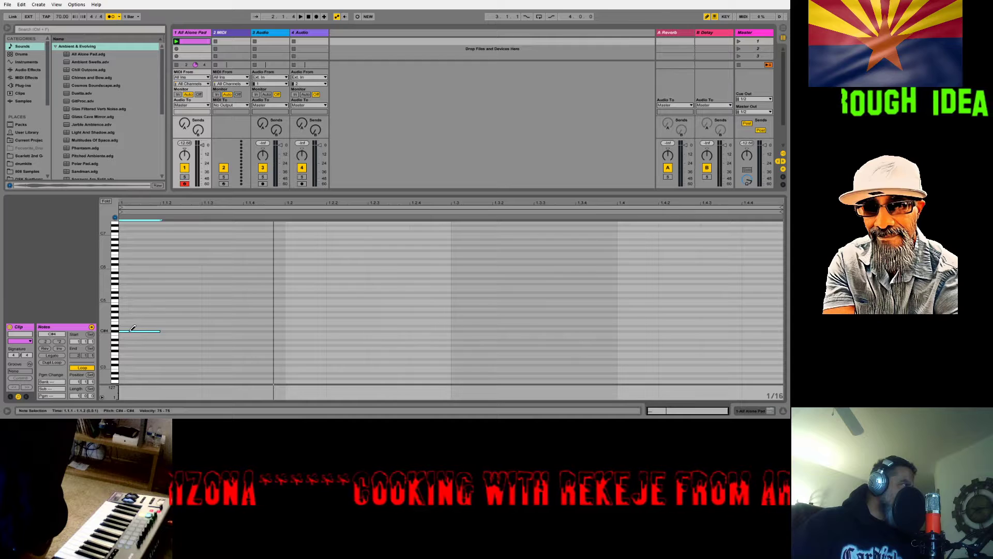
click(130, 330)
click(117, 334)
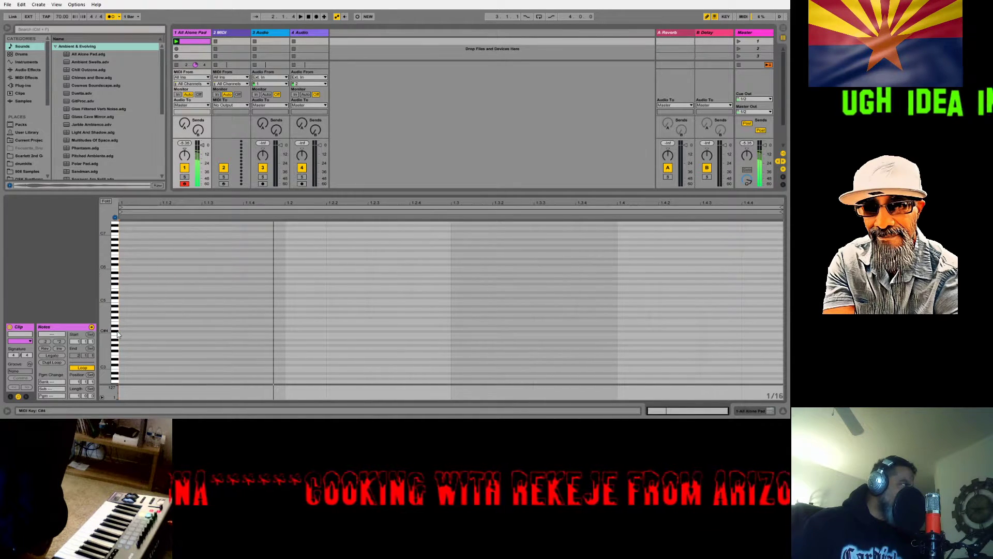
click(127, 330)
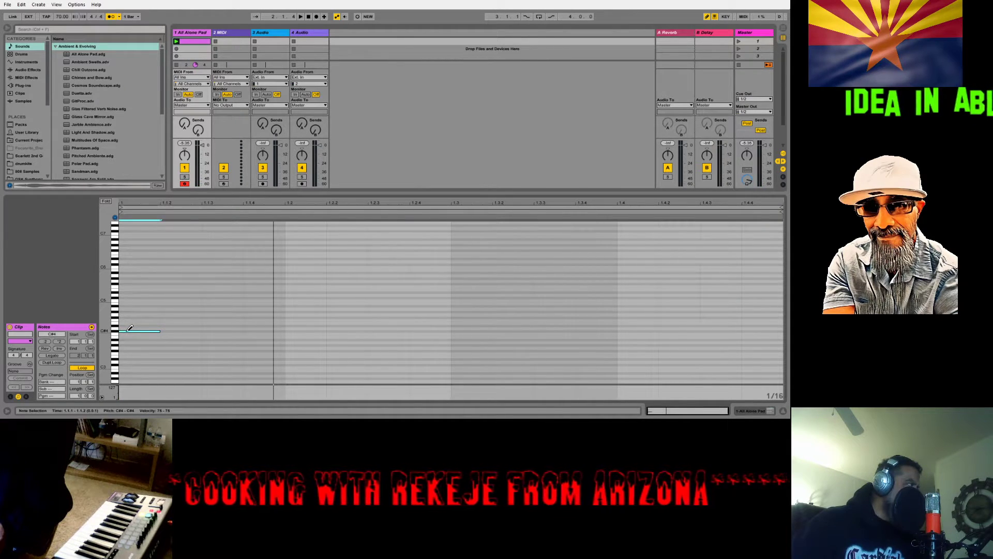
click(130, 329)
click(128, 330)
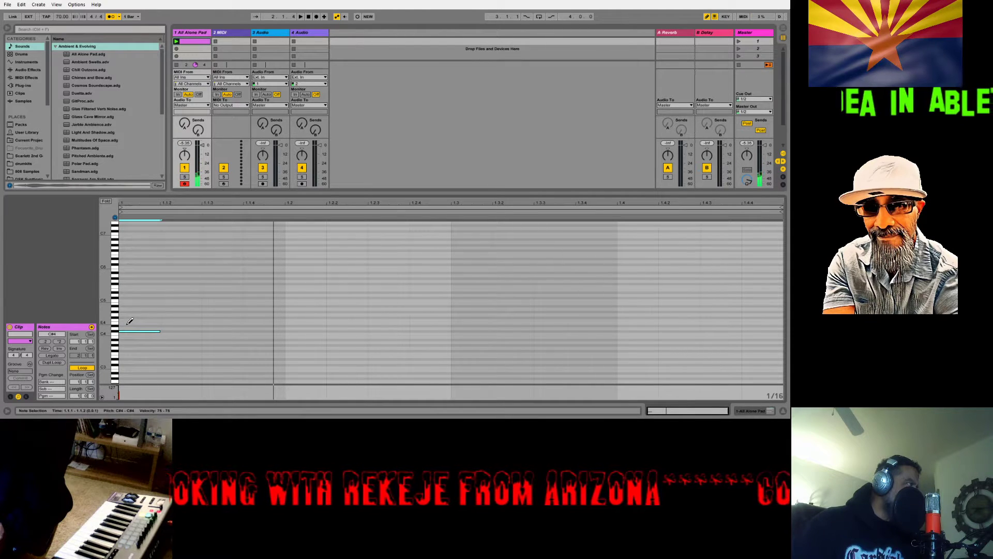
Stack 1/16 E4 and G#4 notes above the C#4 at the clip's start and play the clip.
click(129, 321)
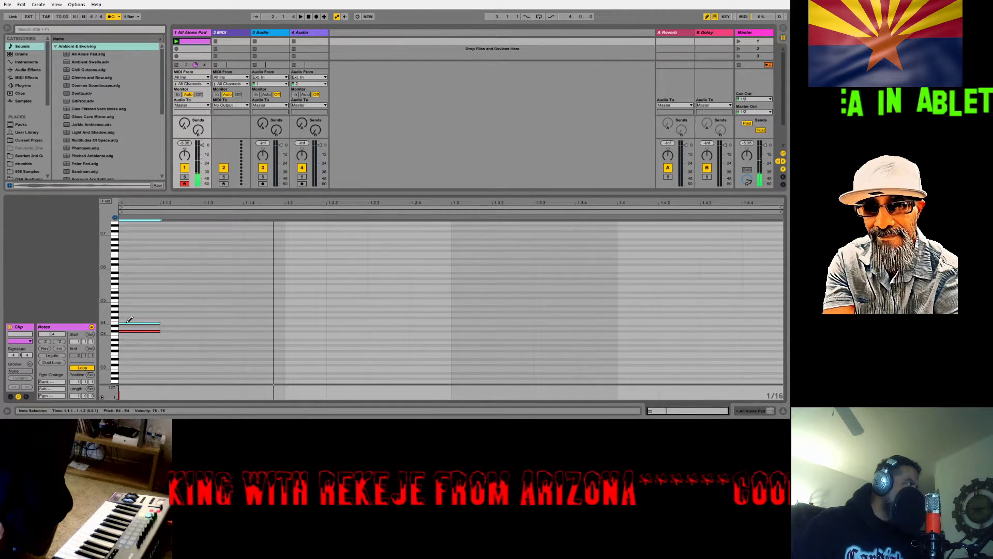
click(131, 314)
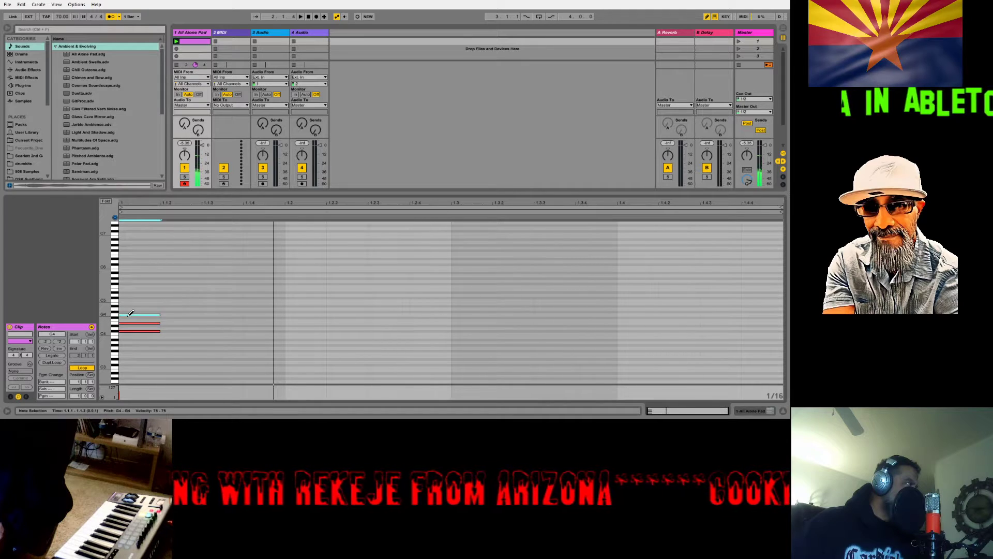
click(131, 313)
click(130, 310)
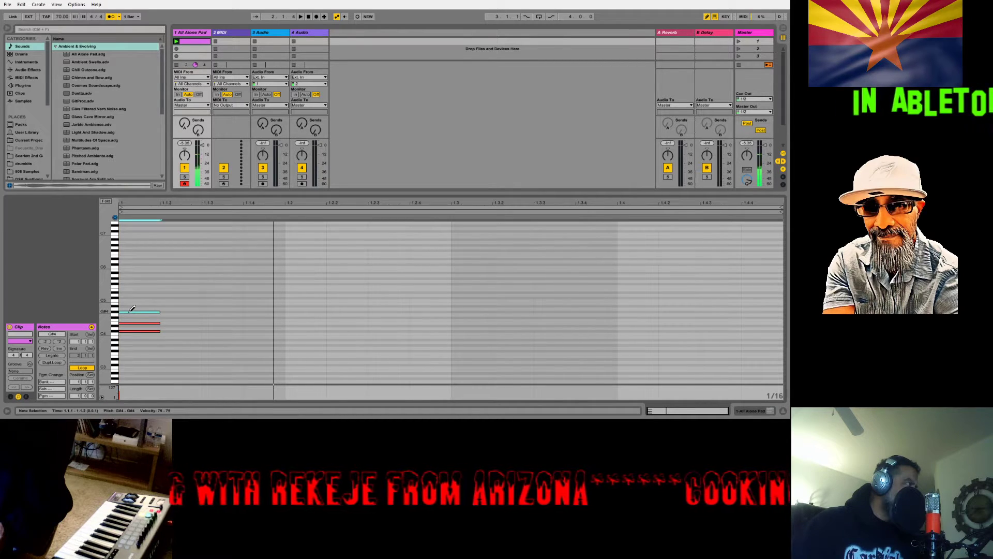
click(177, 42)
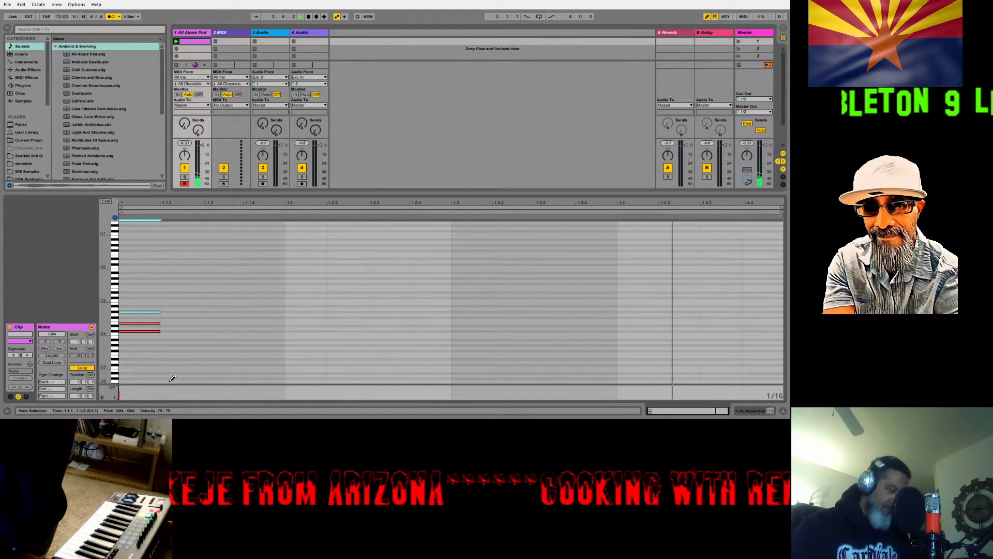
Lengthen the chord notes to position 1.3, replace G#4 with an F#4 of the same length, and play the clip.
key(ctrl+a)
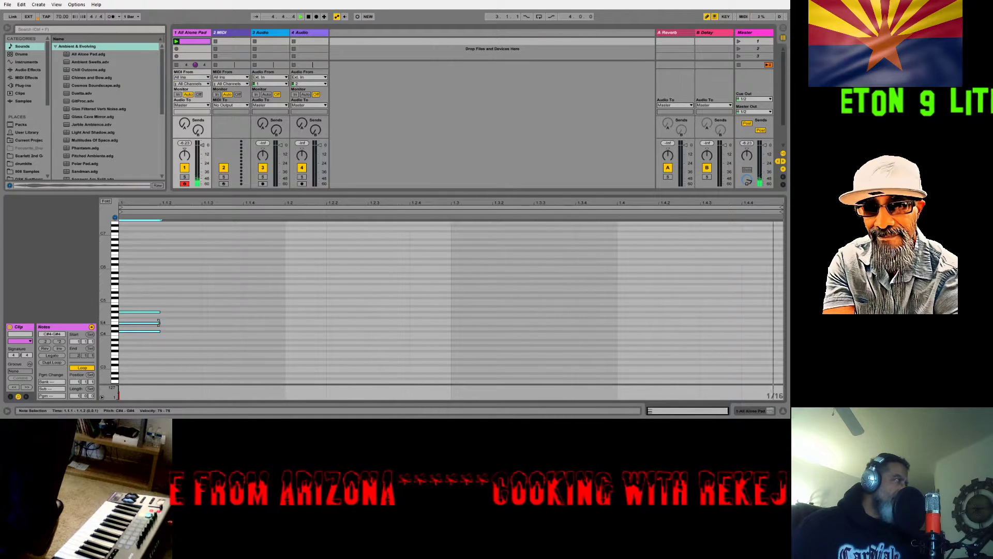
drag(159, 323, 443, 324)
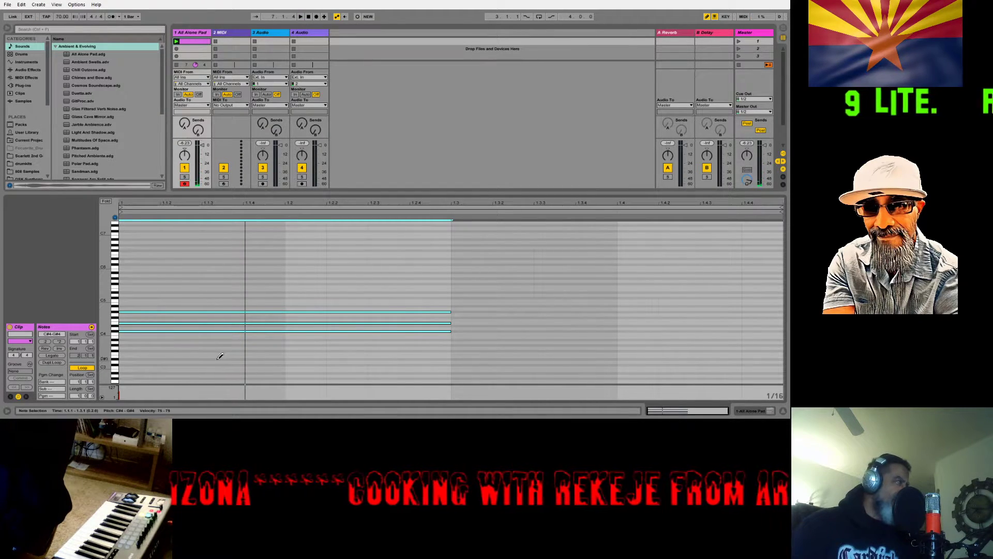
click(164, 309)
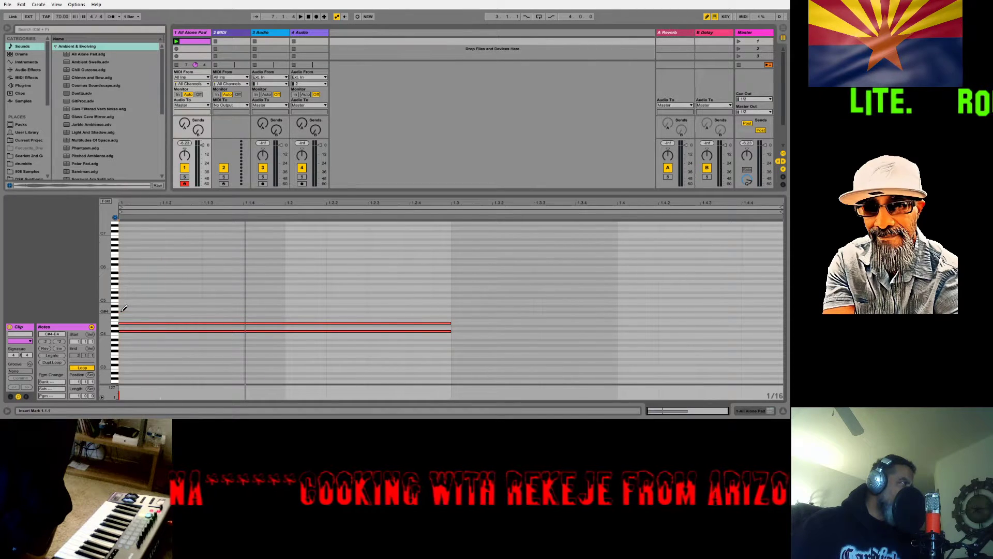
click(125, 315)
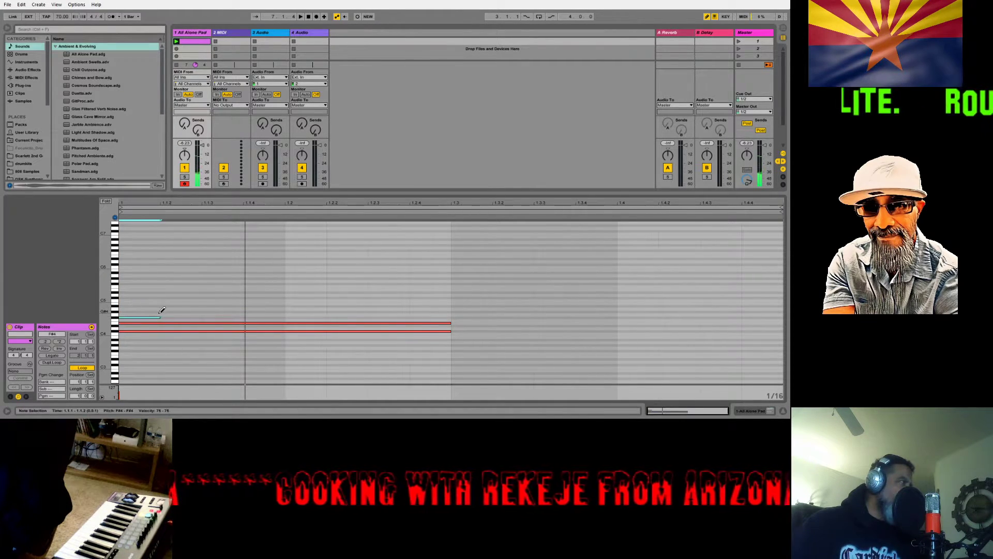
drag(160, 318, 468, 334)
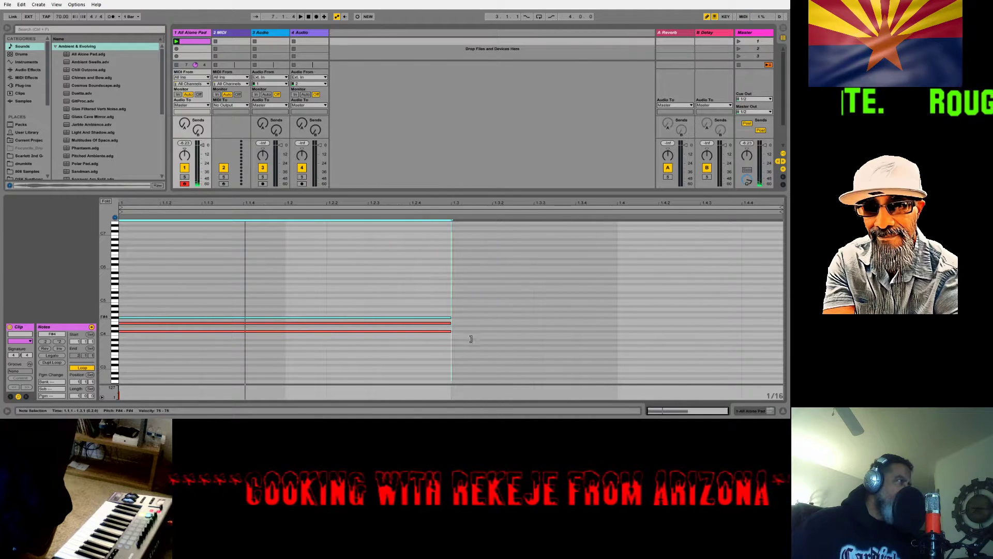
click(175, 41)
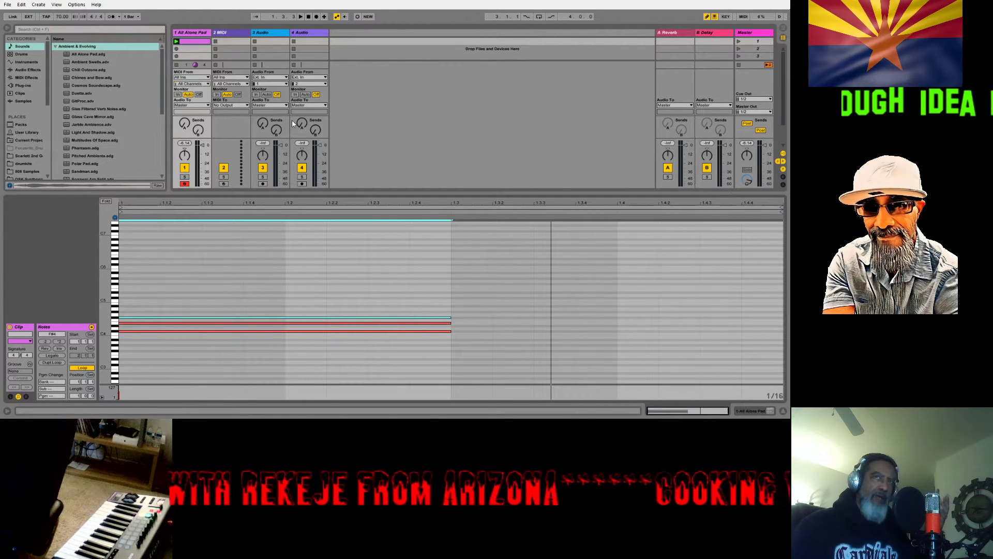
Replace the long notes with 1/16 notes C#4, E4 and G#4 at the clip's start, trying G4 as the top note during playback.
click(136, 328)
click(124, 328)
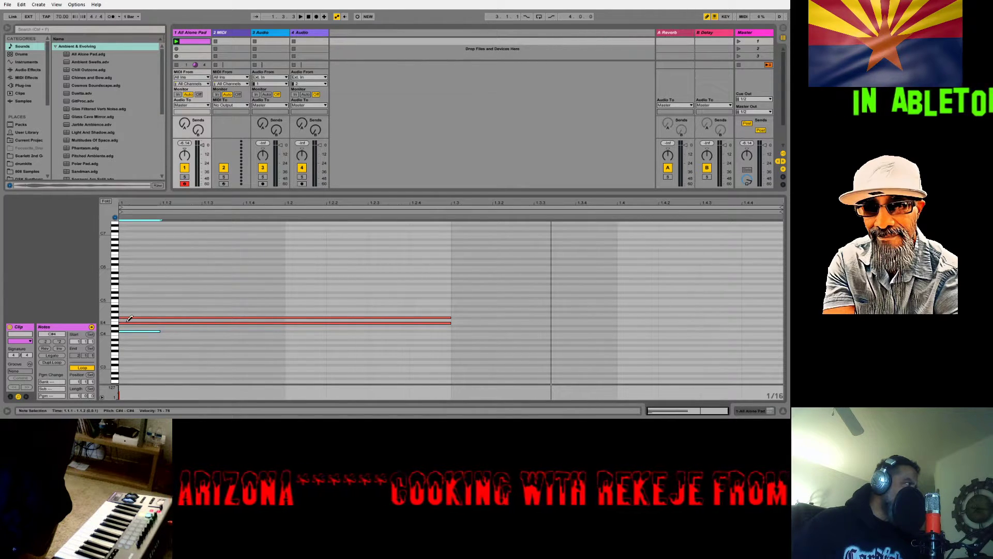
click(130, 320)
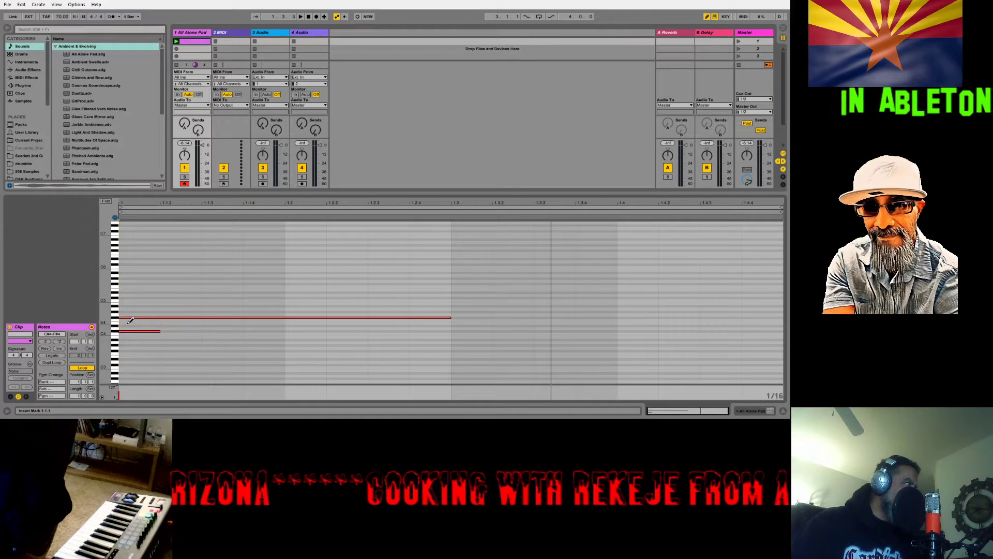
click(126, 321)
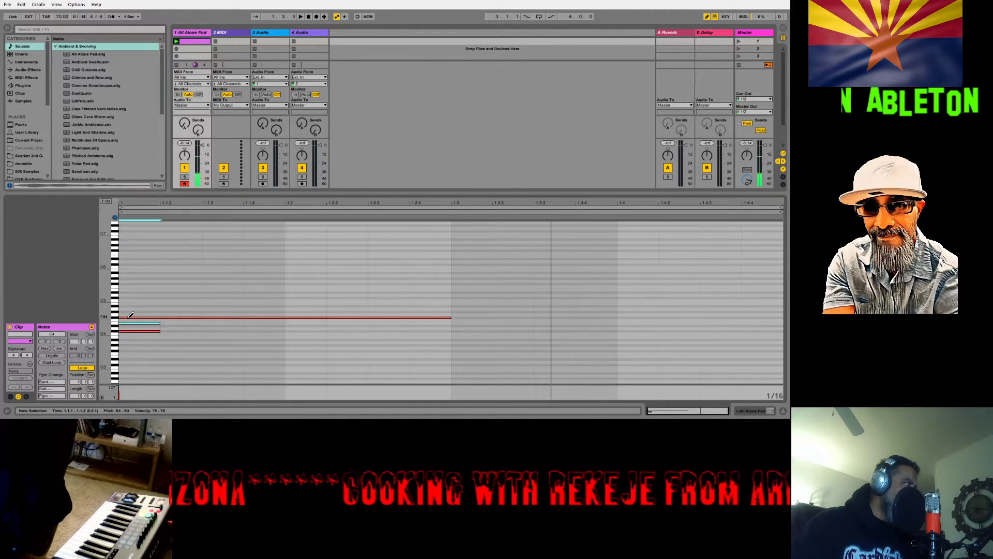
click(130, 317)
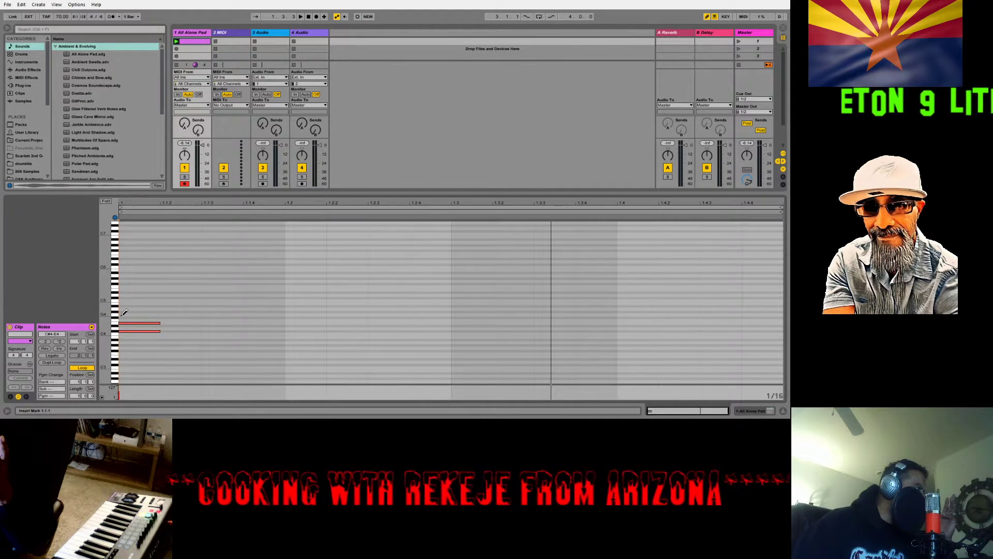
click(123, 314)
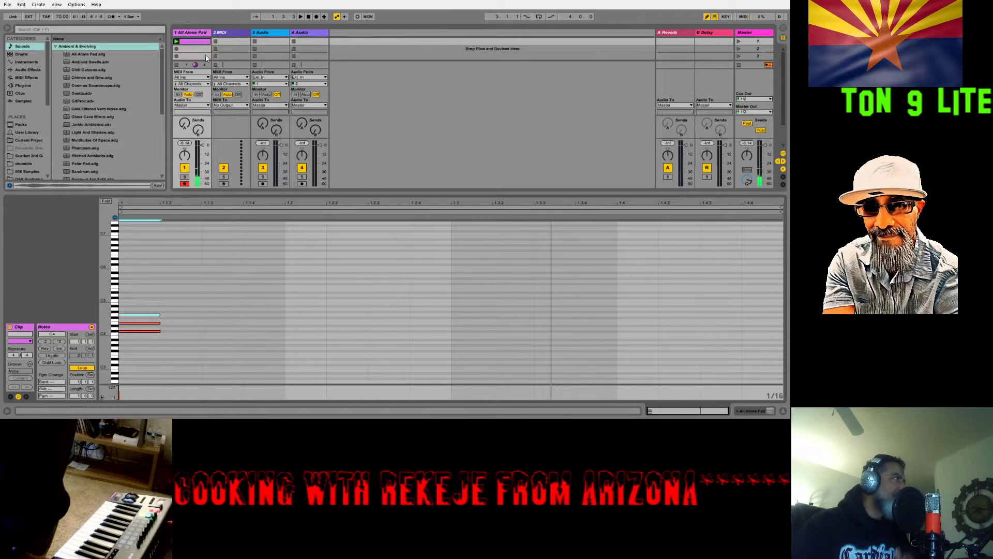
click(176, 42)
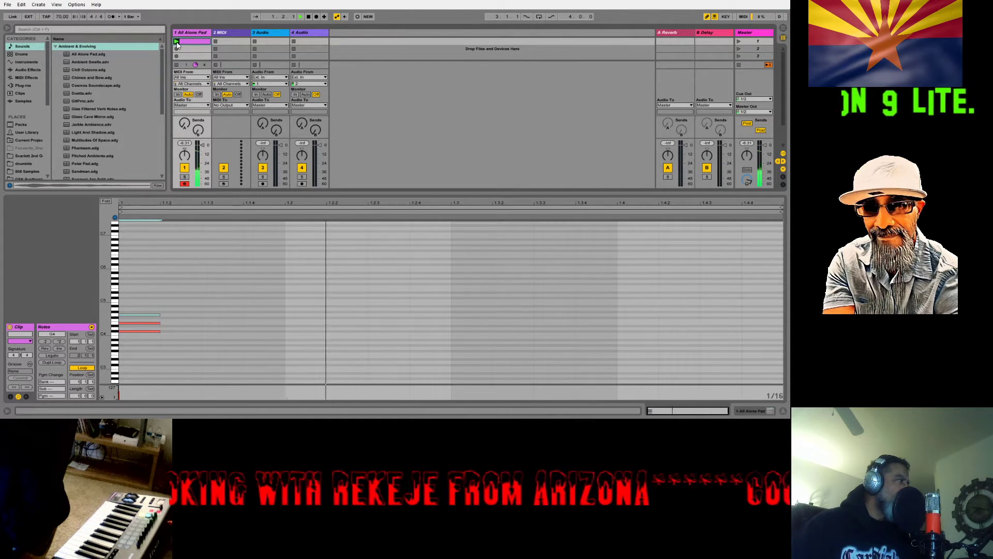
click(133, 314)
click(128, 311)
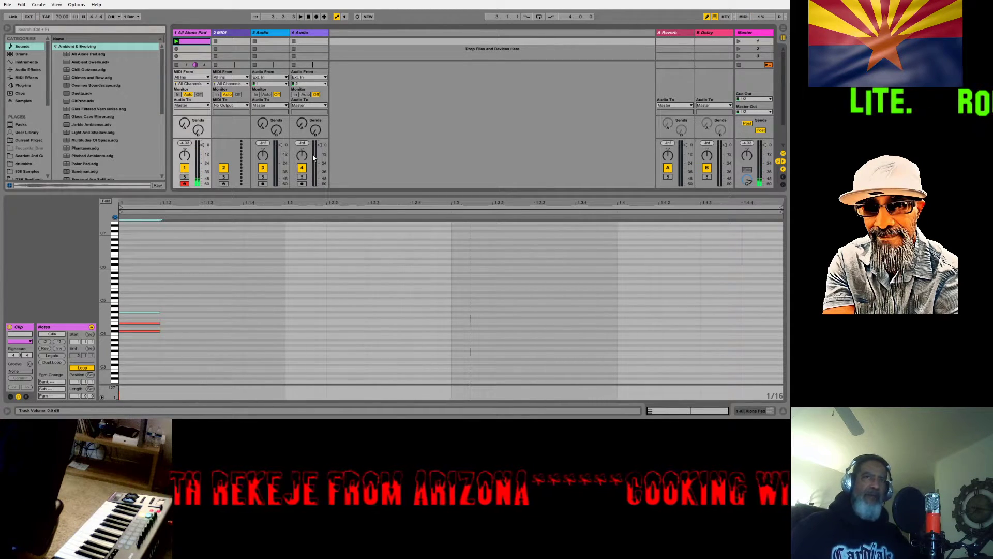
click(308, 17)
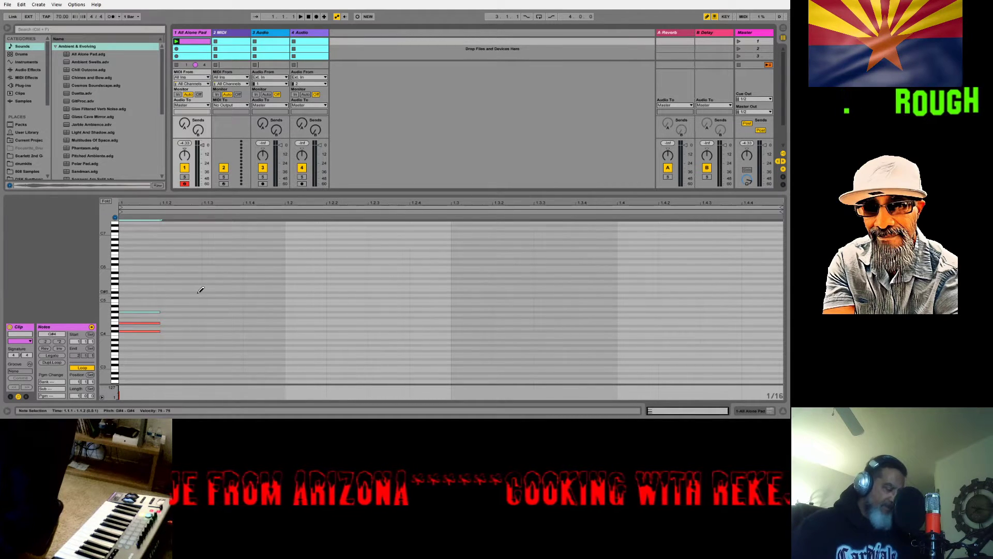
Clear the stray note at 1.1.3, redraw the 1/16 G#4 at the clip's start, and audition the chord.
click(216, 305)
click(215, 305)
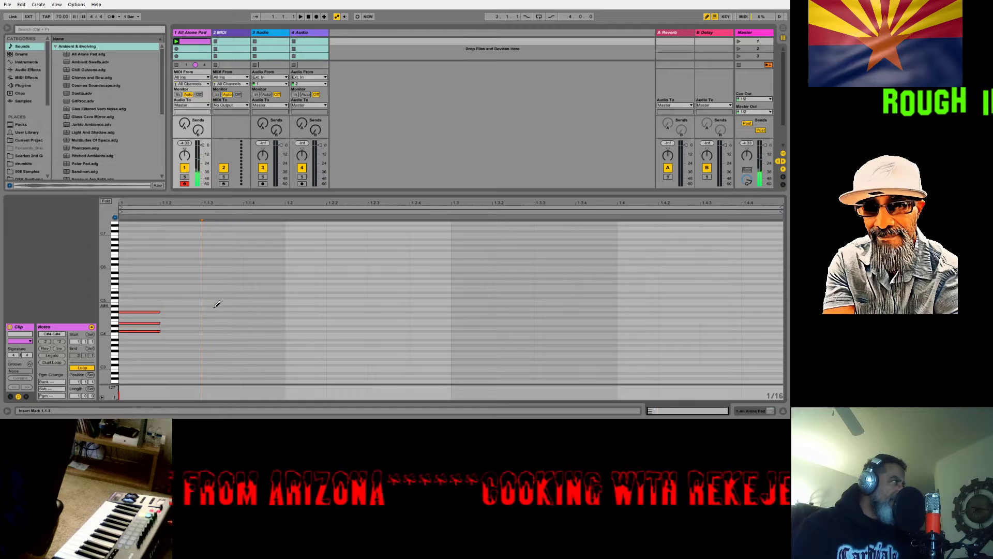
key(ctrl+a)
click(160, 311)
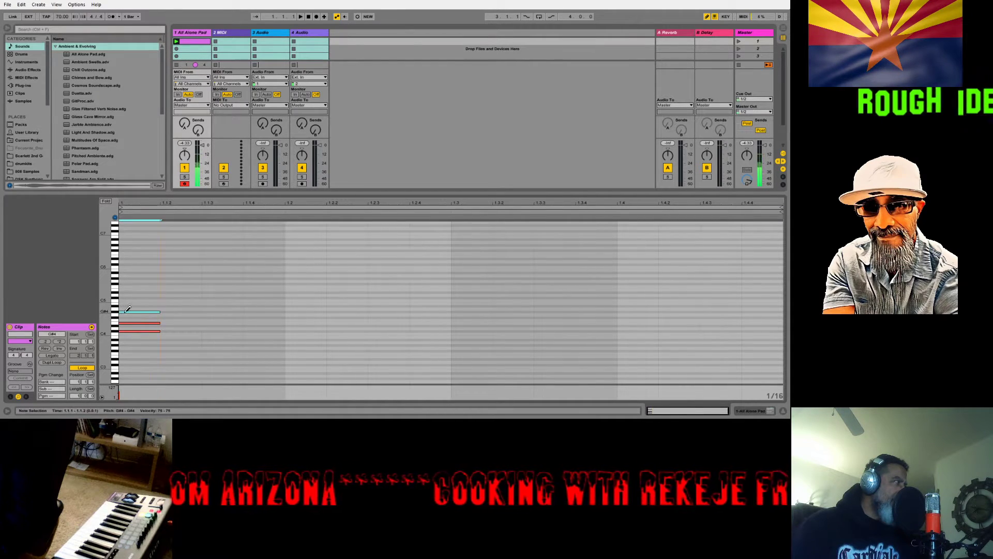
click(127, 311)
click(176, 41)
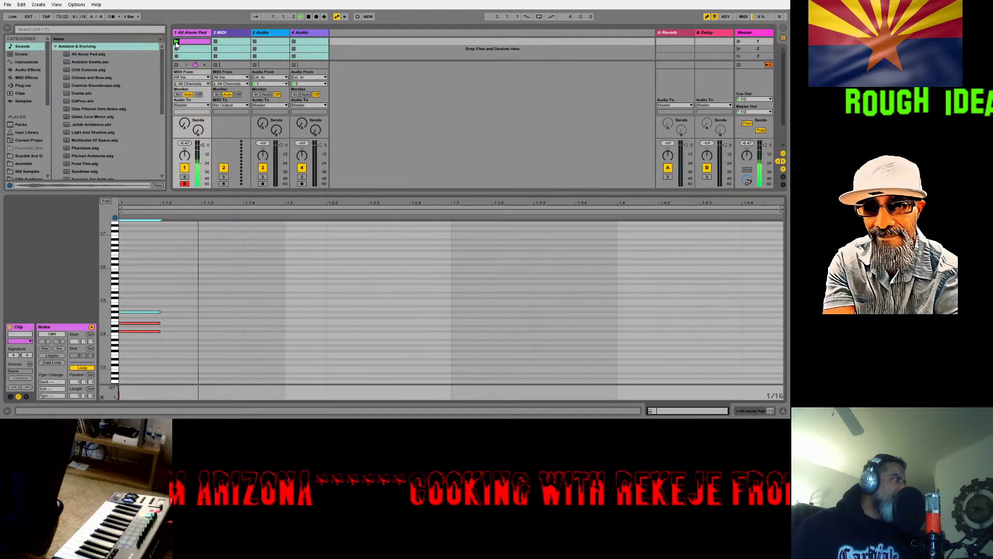
click(309, 17)
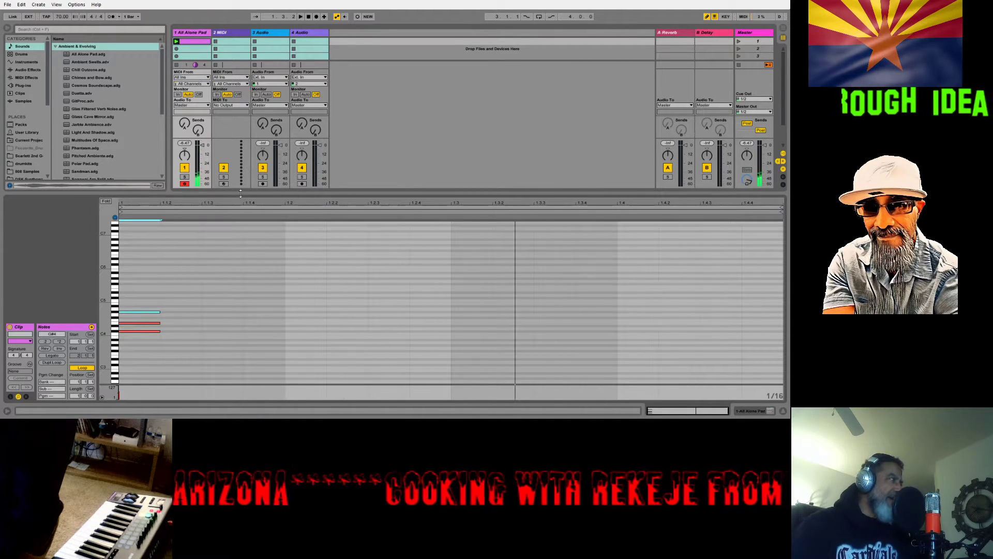
Select all chord notes and extend the All Alone Pad clip's loop to 4 bars.
key(ctrl+a)
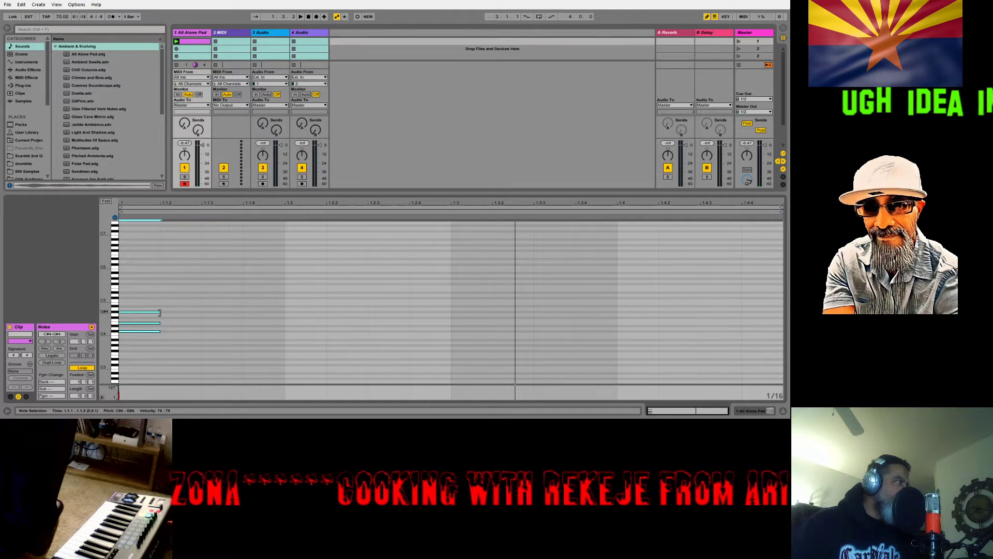
drag(78, 397, 79, 388)
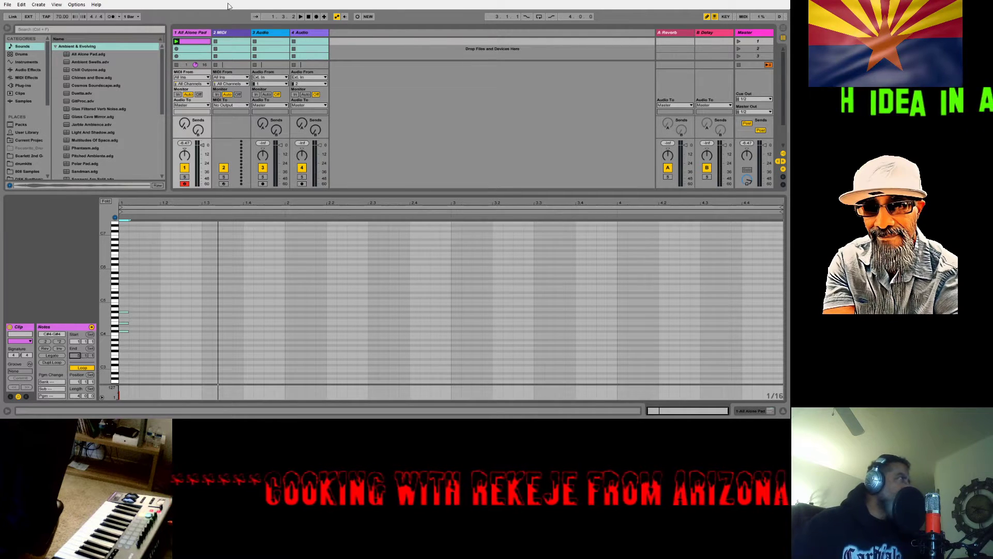
Stop playback, lengthen the C#4, E4 and G#4 chord notes to one full bar, and audition the clip.
click(309, 17)
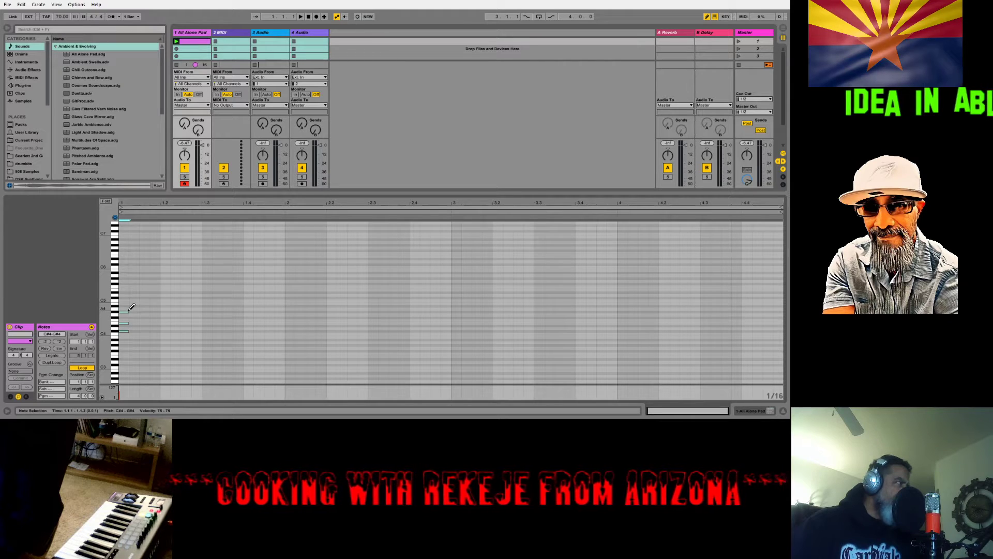
drag(128, 312, 283, 313)
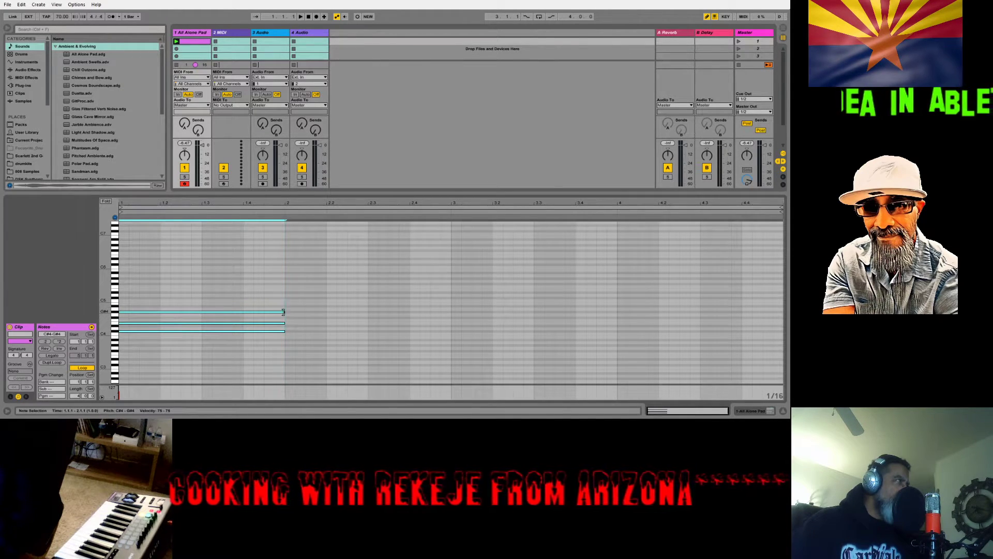
click(176, 42)
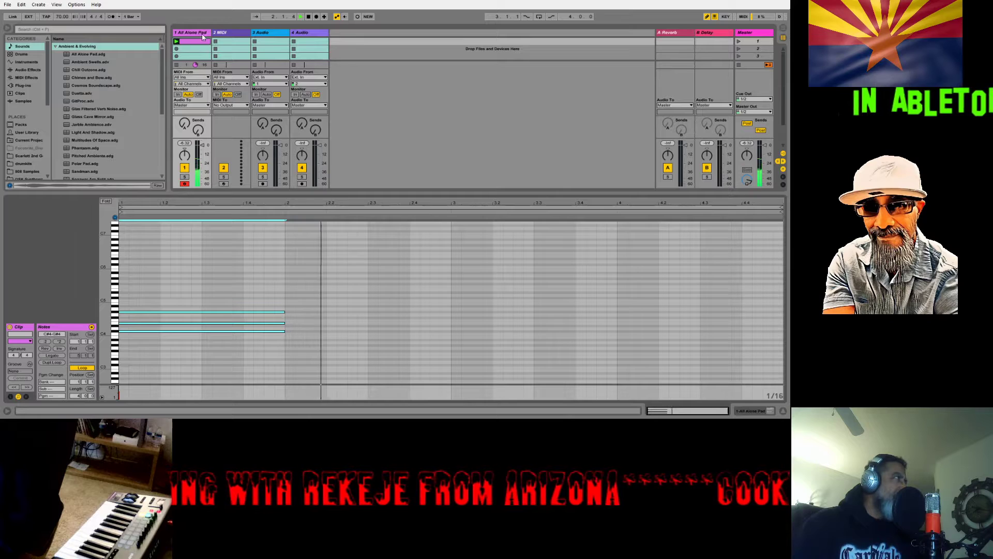
click(308, 17)
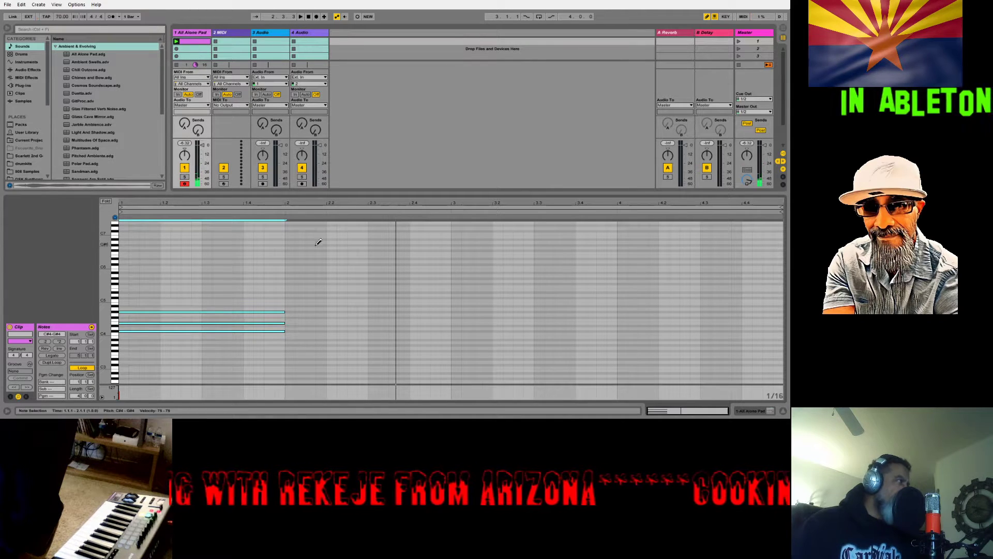
Shorten the three chord notes to end at 1.3 and audition the clip with the metronome on.
drag(284, 312, 202, 312)
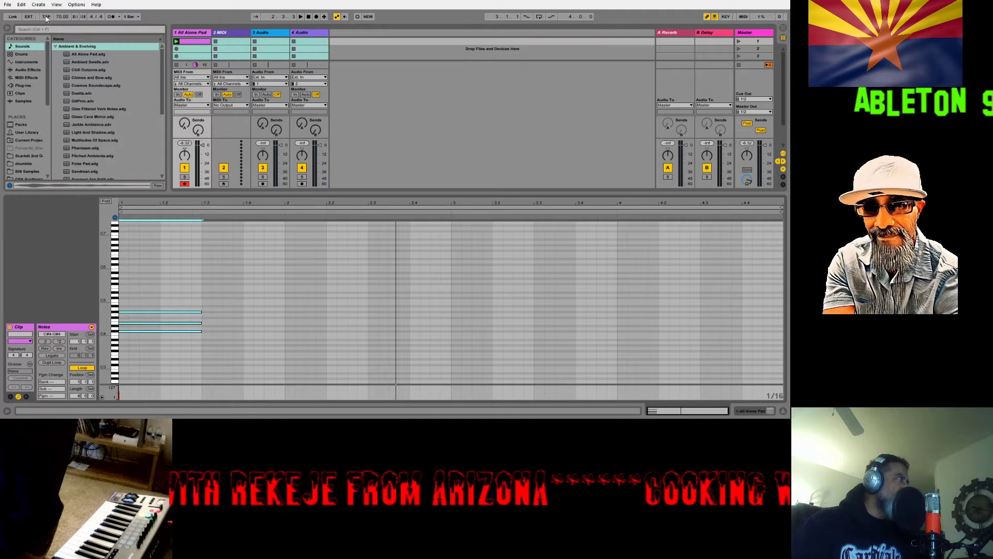
click(301, 17)
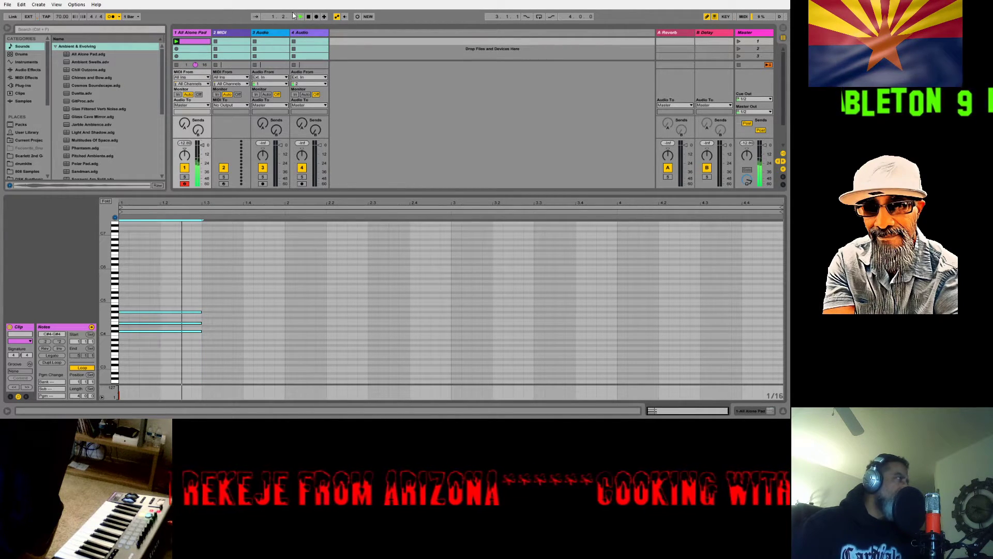
click(308, 17)
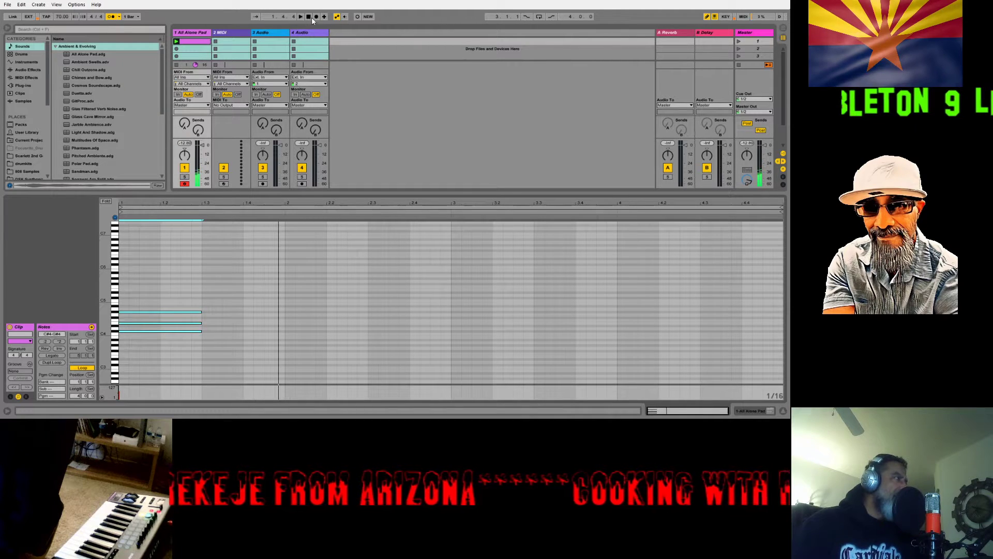
click(308, 17)
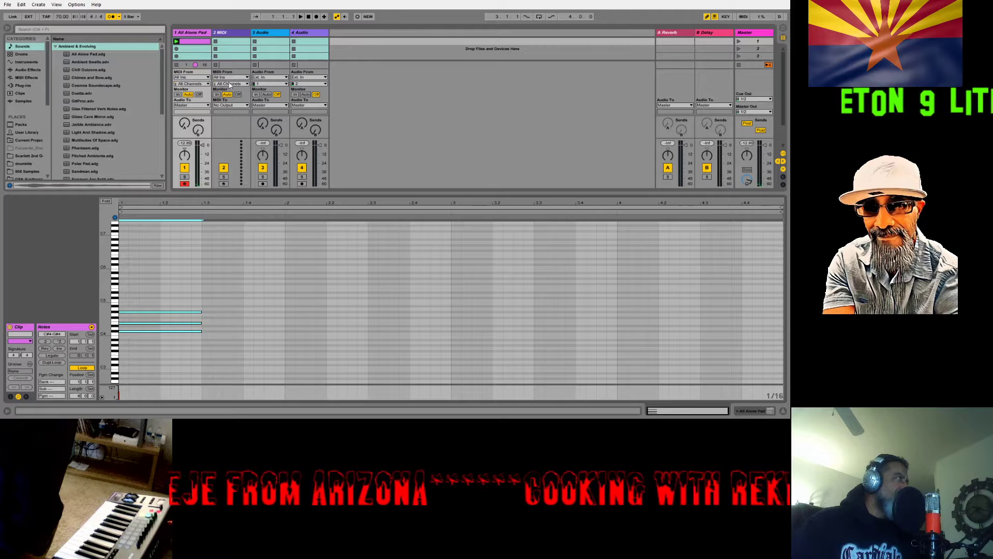
During playback, try a D#4 and a longer E4 starting at 1.3, and remove both notes.
click(300, 17)
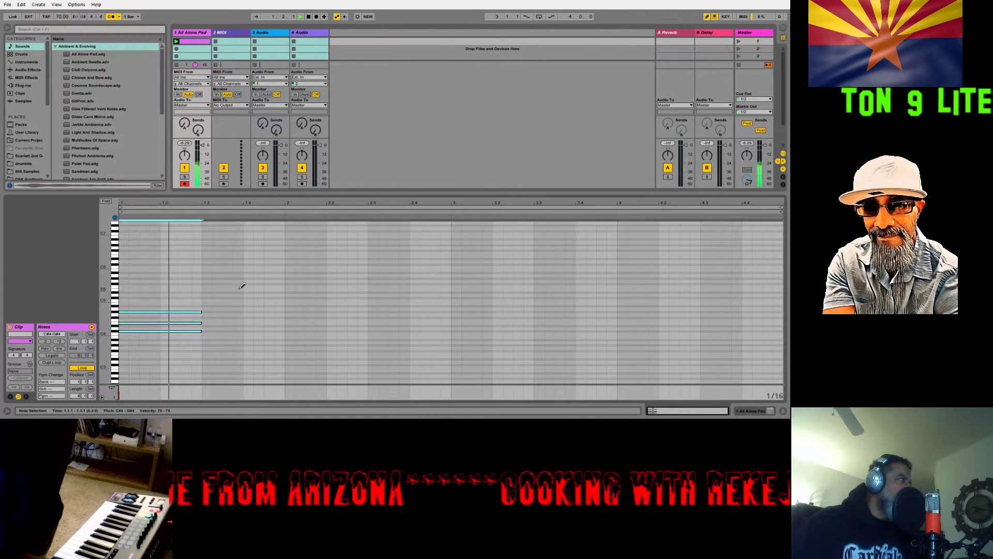
click(208, 325)
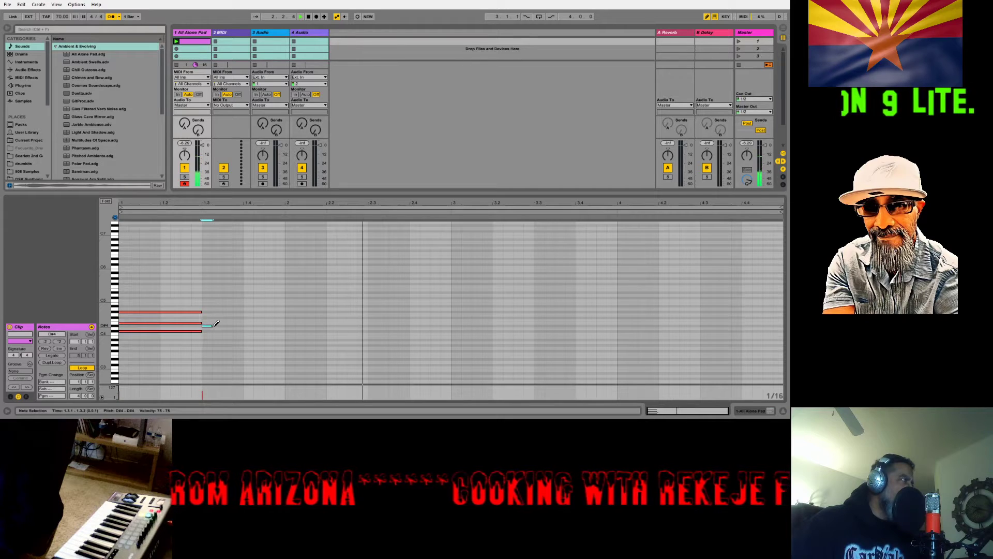
click(210, 325)
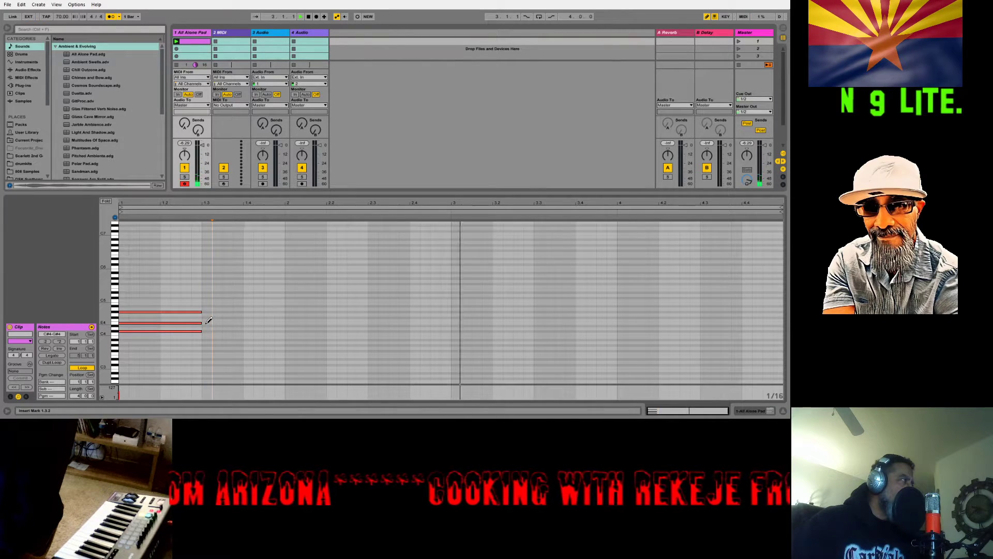
click(207, 323)
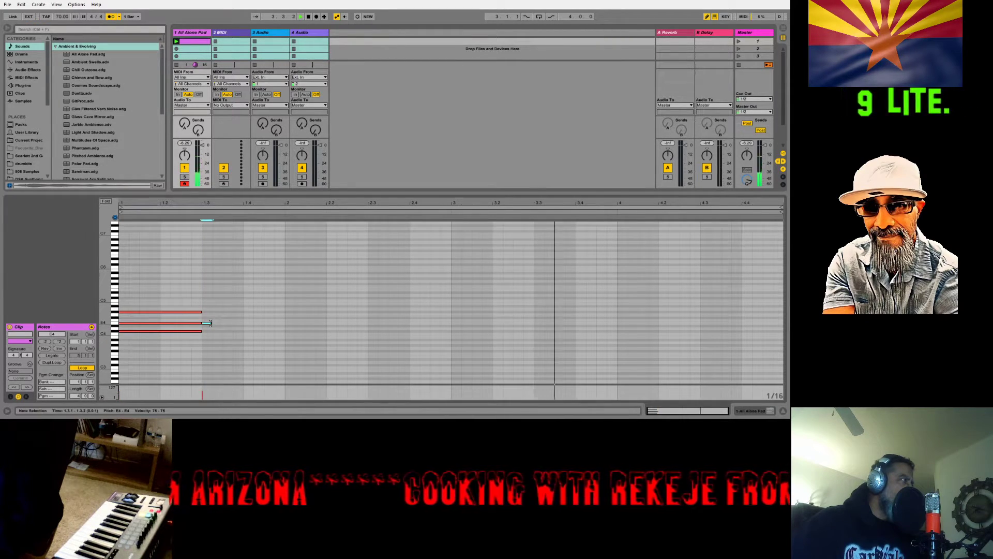
drag(212, 322, 280, 329)
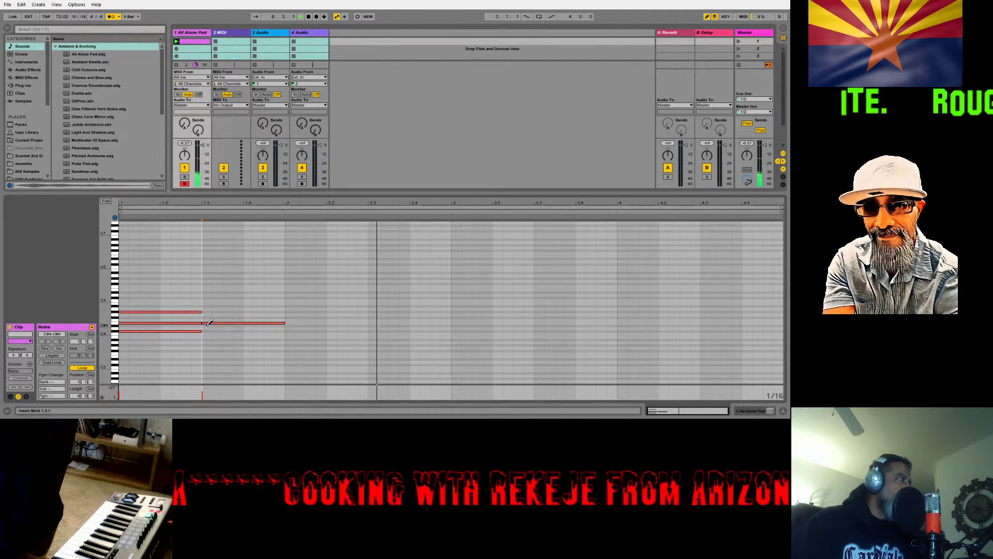
click(210, 321)
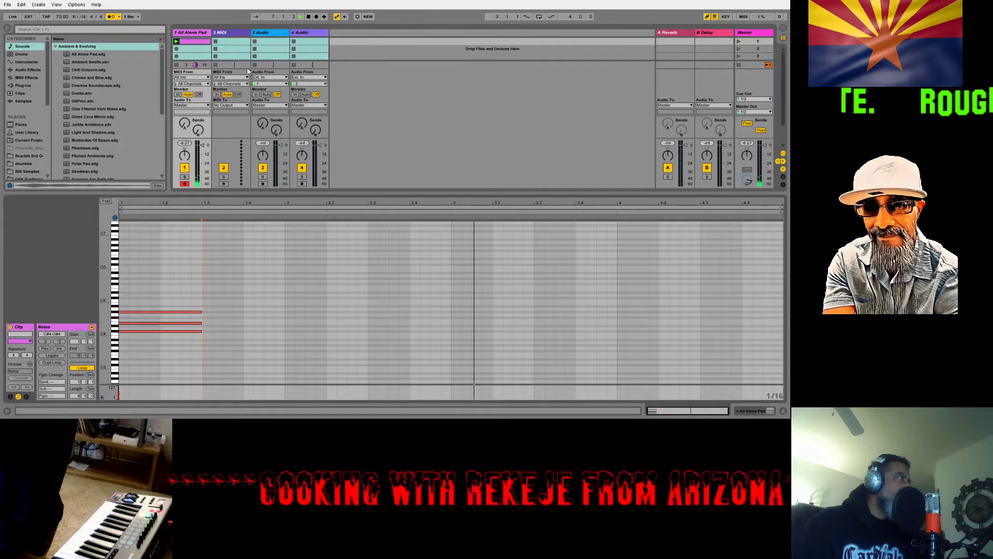
Audition the C#4 and G#4 keys, and draw an A4 note from 1.3 to the start of bar 2.
click(116, 333)
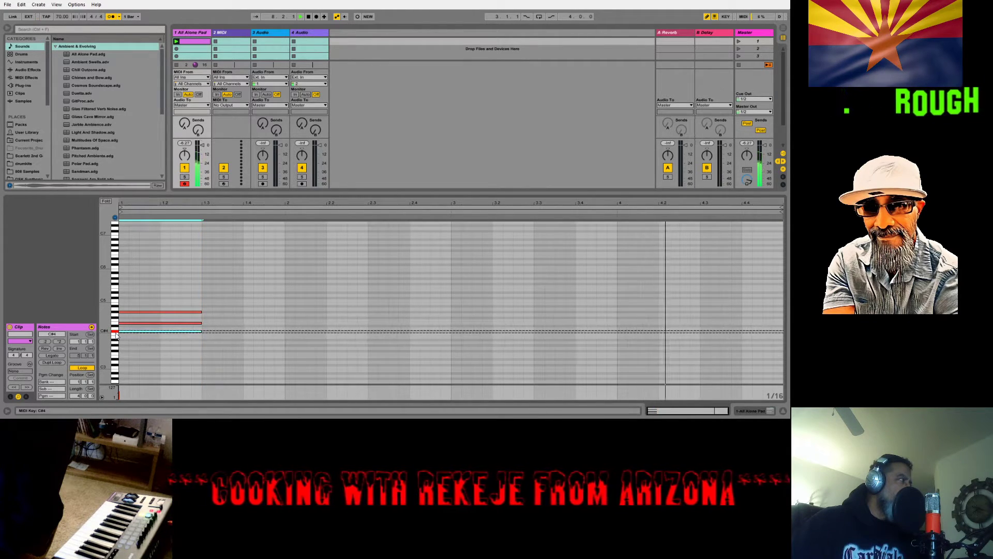
click(116, 312)
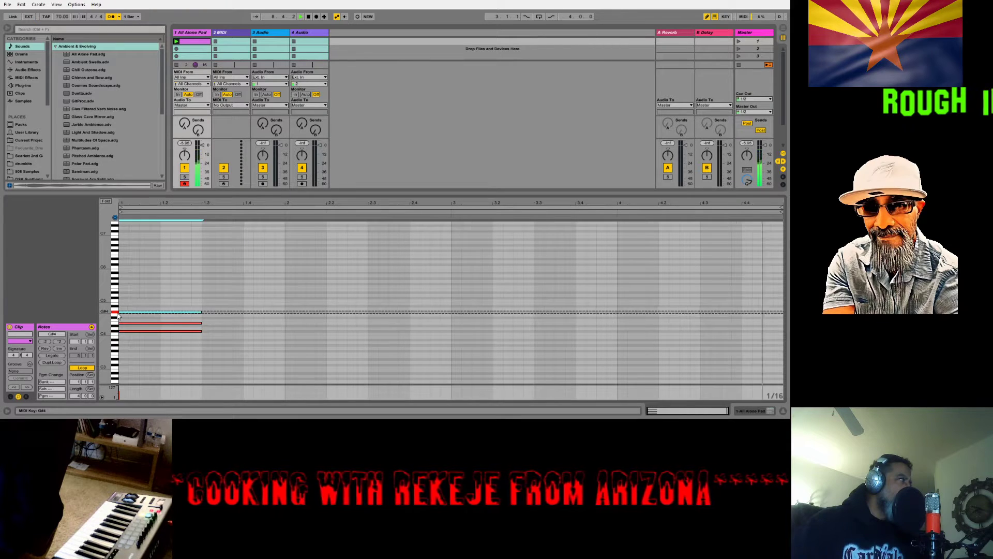
click(207, 307)
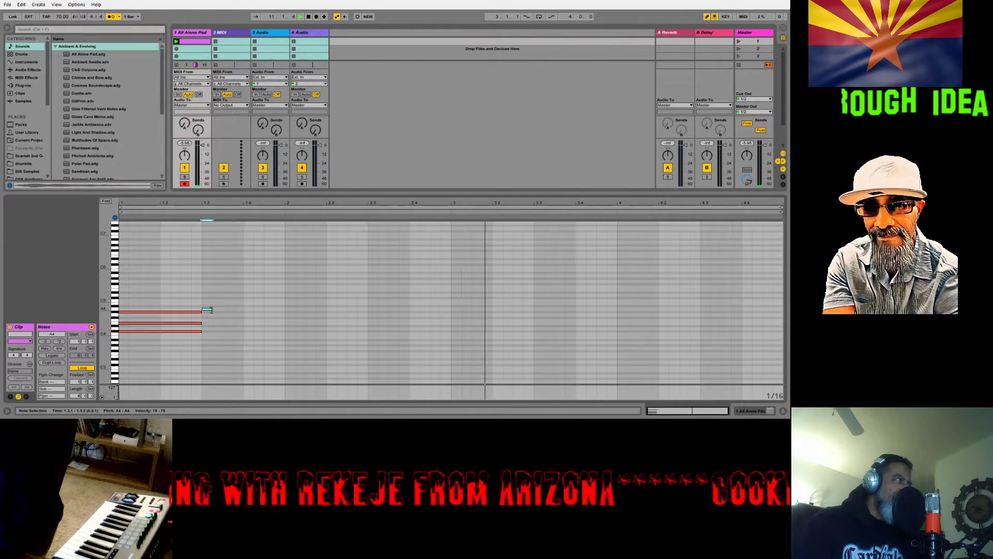
drag(207, 309, 286, 311)
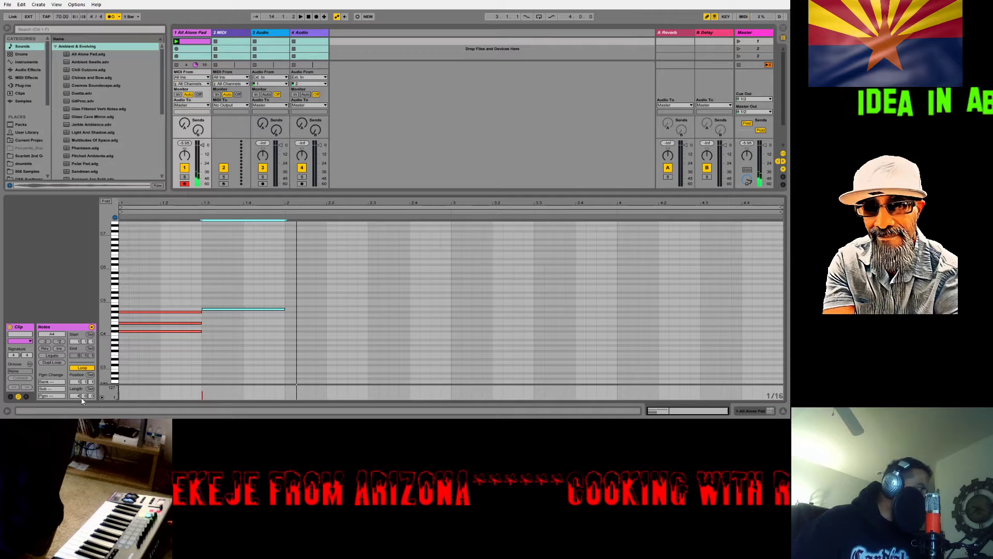
Shorten the clip's loop and end point to one bar, and play it with the metronome turned off.
drag(81, 399, 82, 411)
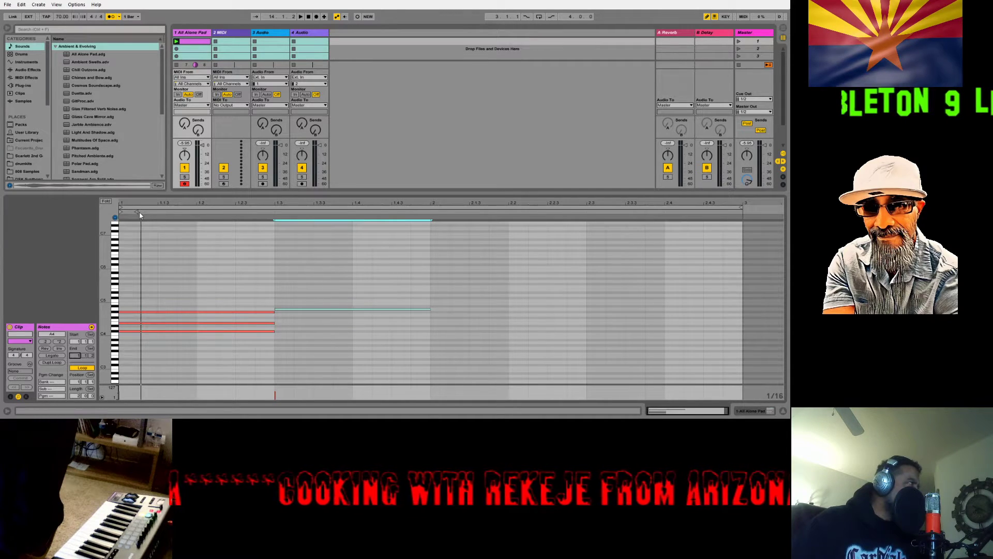
drag(136, 212, 239, 212)
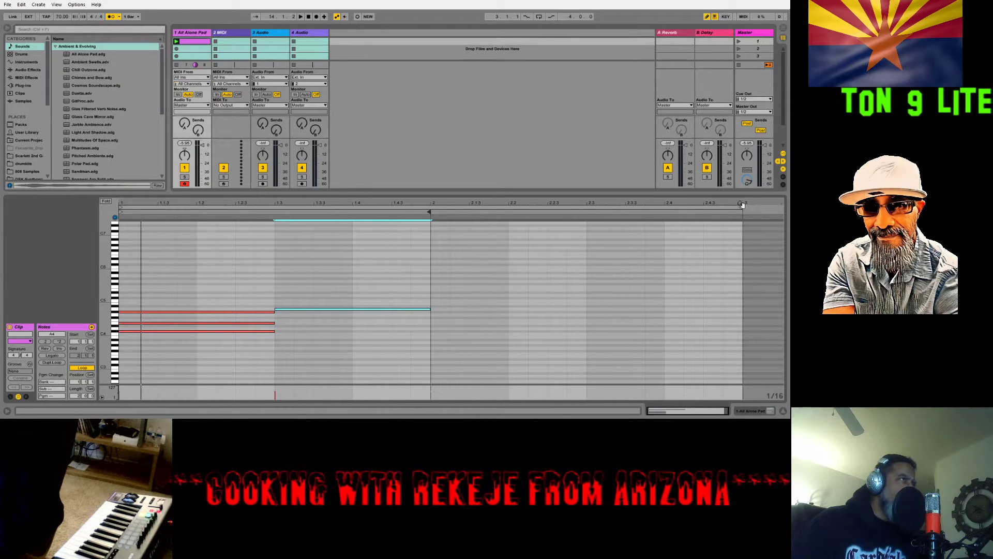
drag(741, 209, 424, 226)
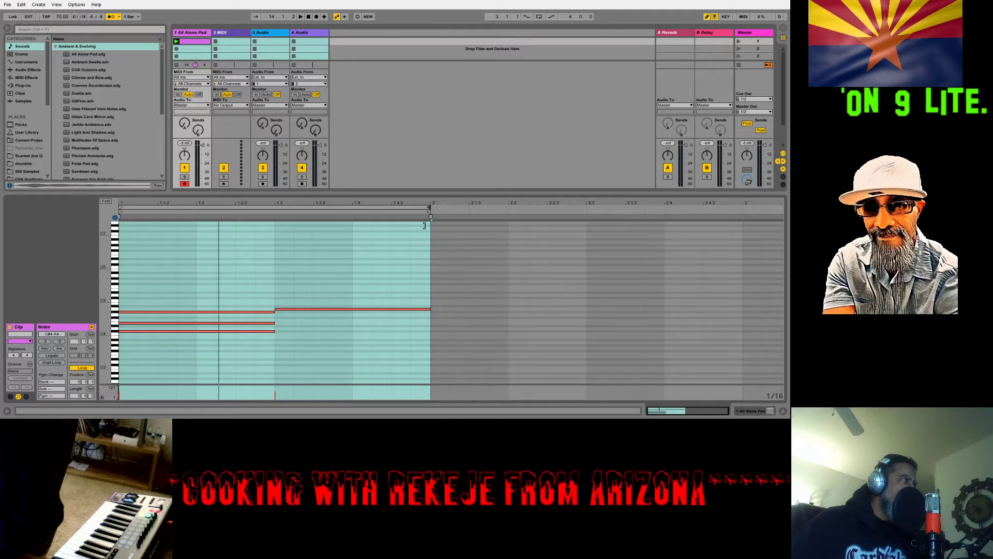
click(176, 42)
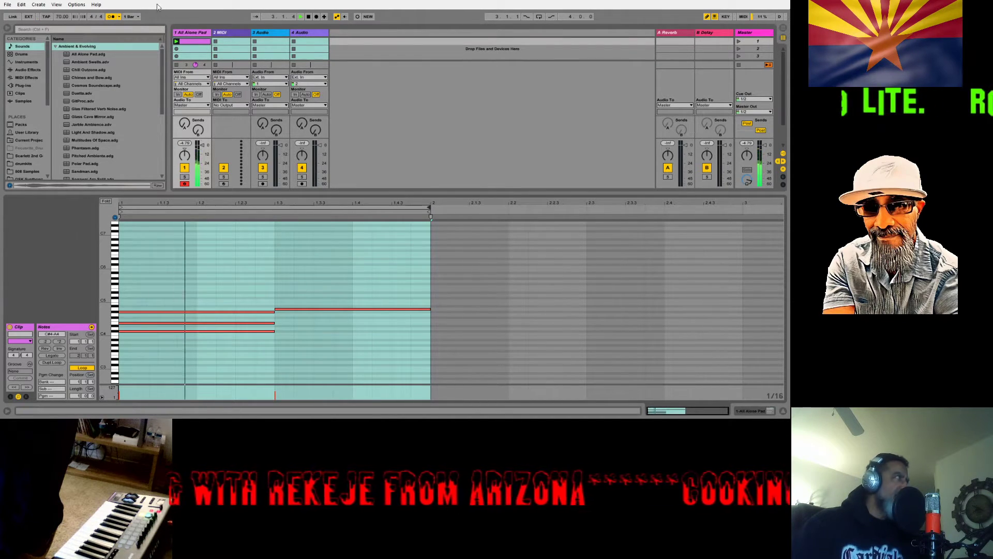
click(113, 17)
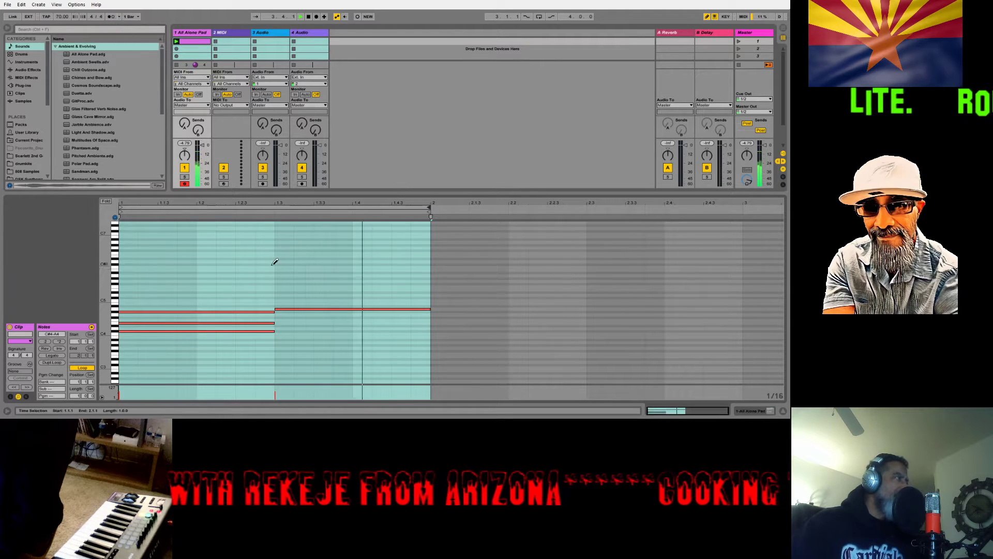
Replace a trial F4 at 1.3 with an E4 note extending to the start of bar 2.
click(284, 320)
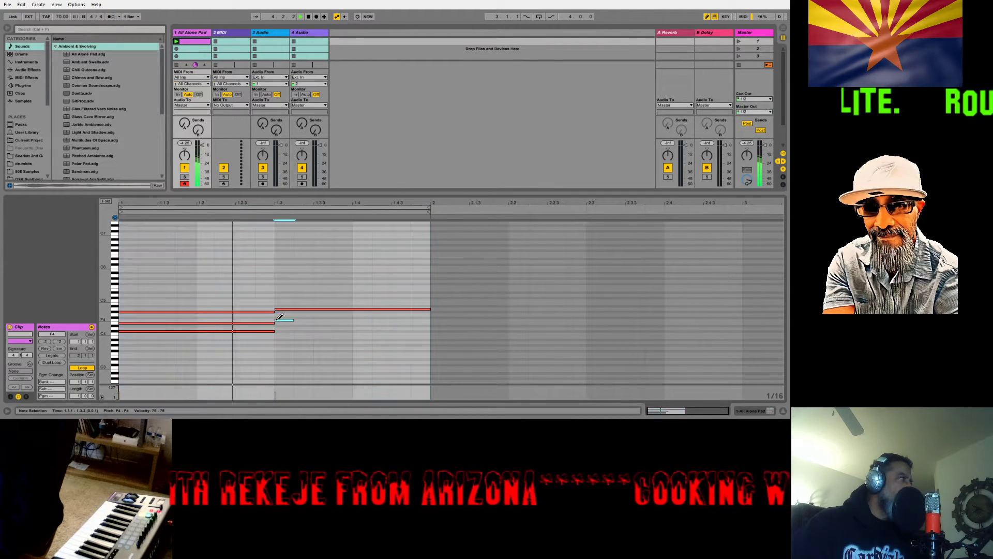
drag(284, 319, 286, 323)
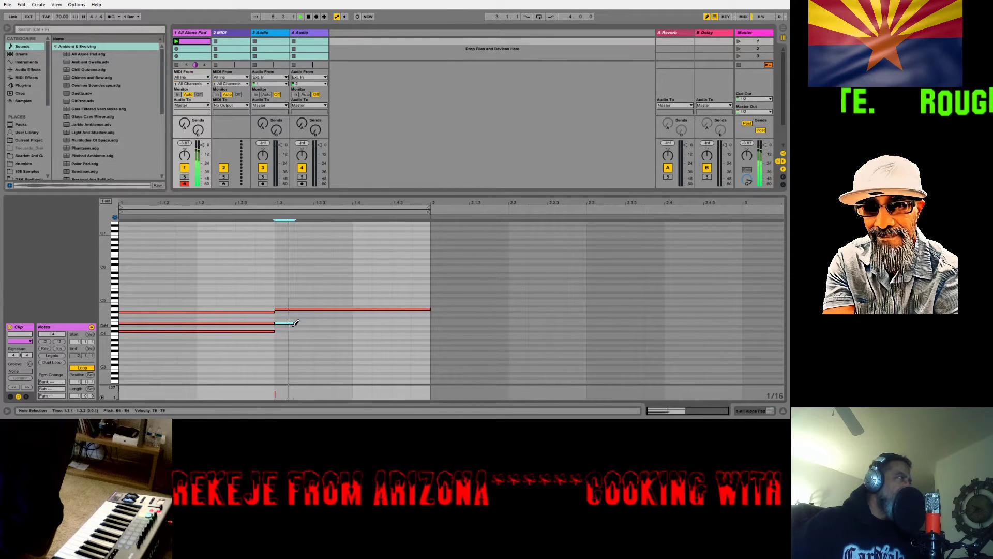
drag(295, 323, 423, 333)
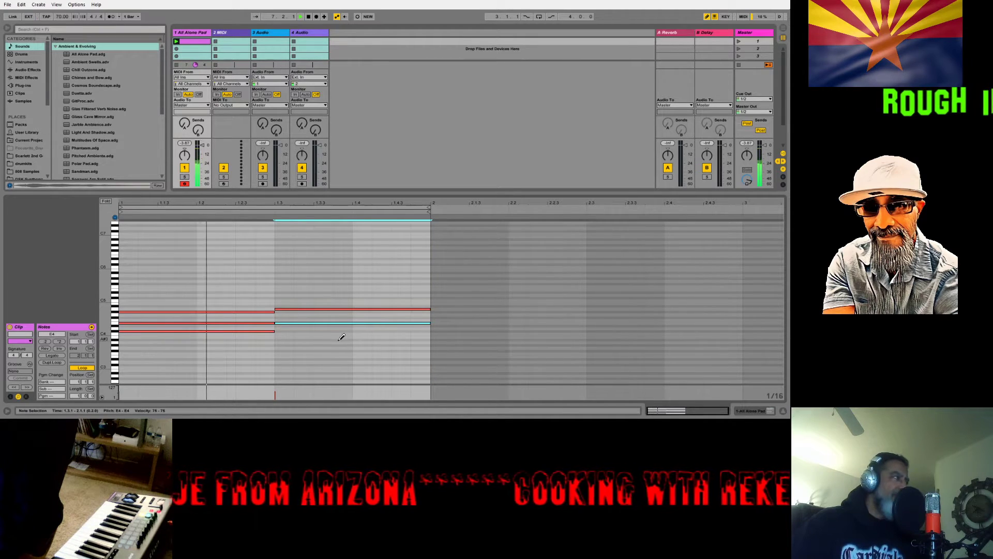
Try C4 and B3 at 1.3, and draw a C#5 there instead, extending to the start of bar 2.
click(277, 333)
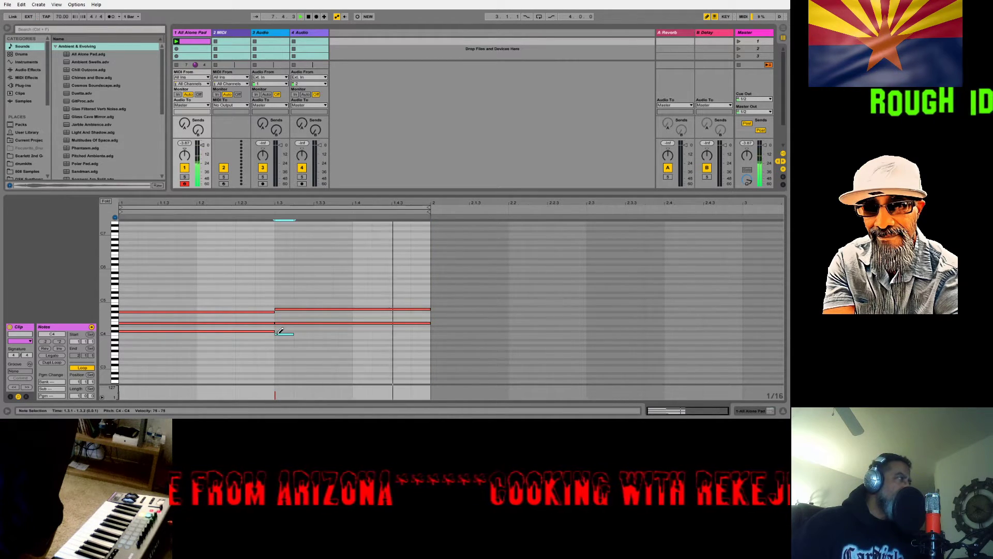
drag(280, 332, 282, 335)
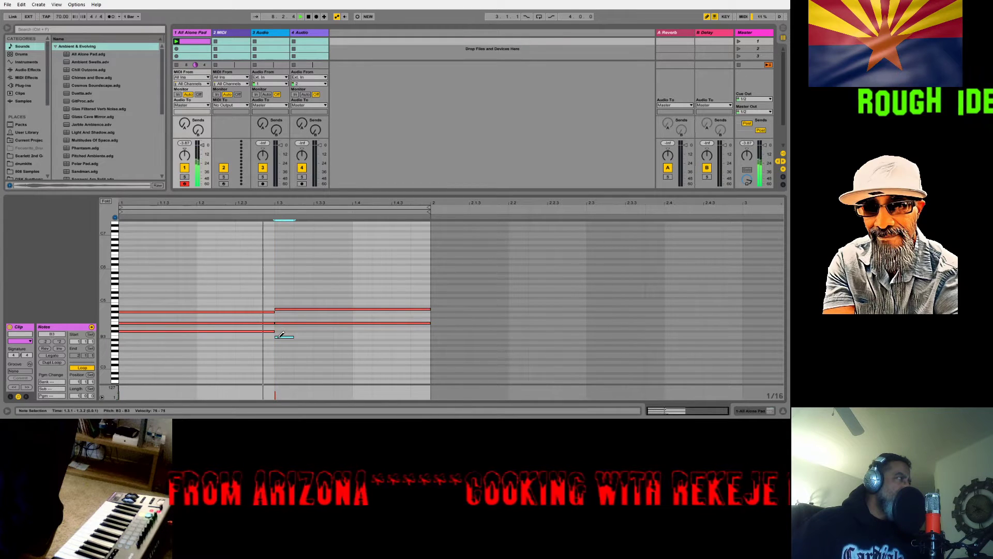
drag(291, 335, 284, 293)
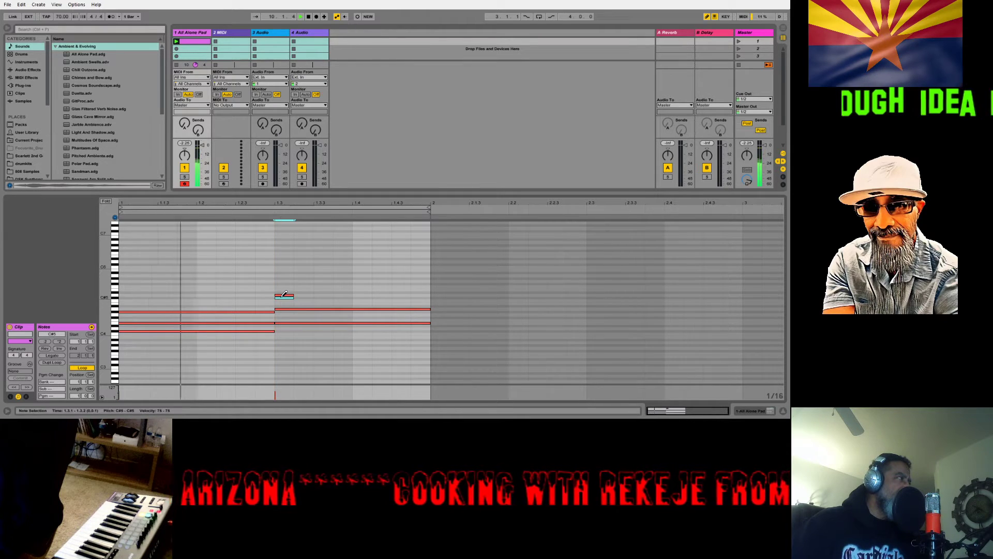
click(293, 297)
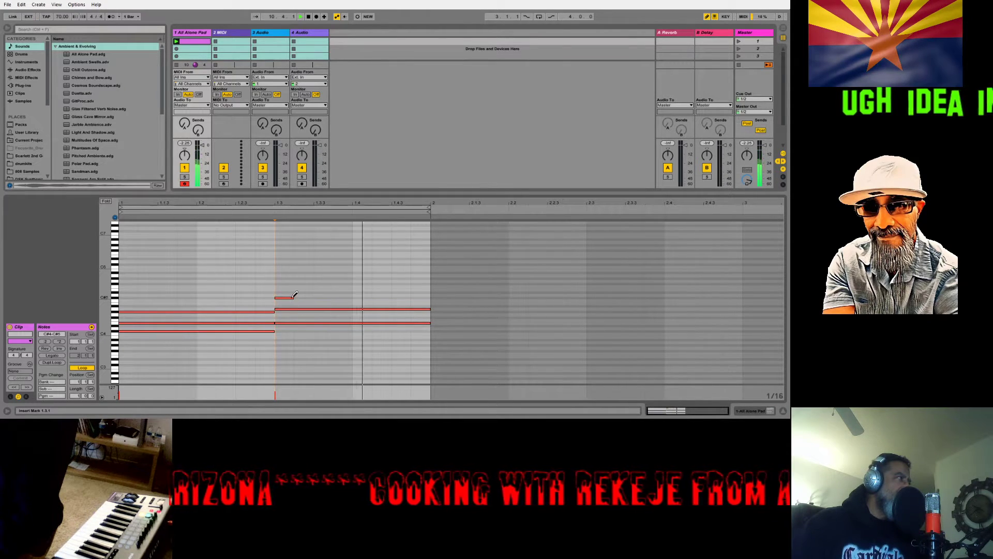
click(293, 298)
drag(294, 299, 431, 299)
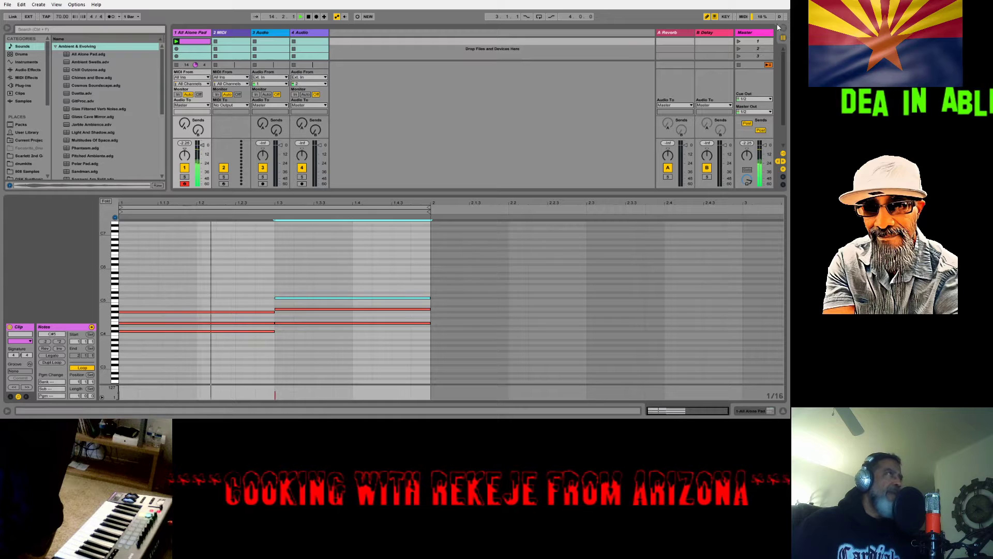
Turn off draw mode, select the second chord's E4, A4 and C#5 notes, and shorten them to end at 1.4.
click(707, 17)
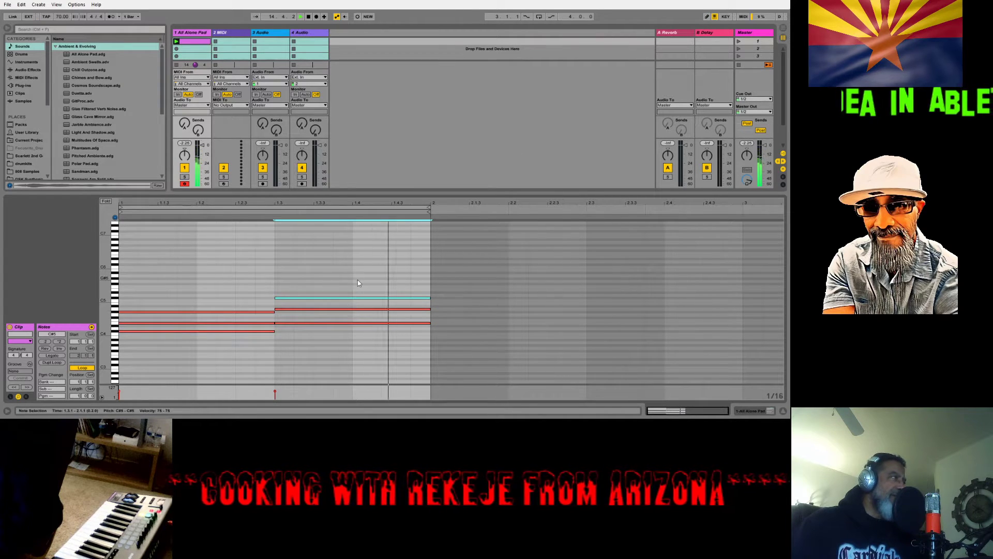
drag(282, 305, 423, 348)
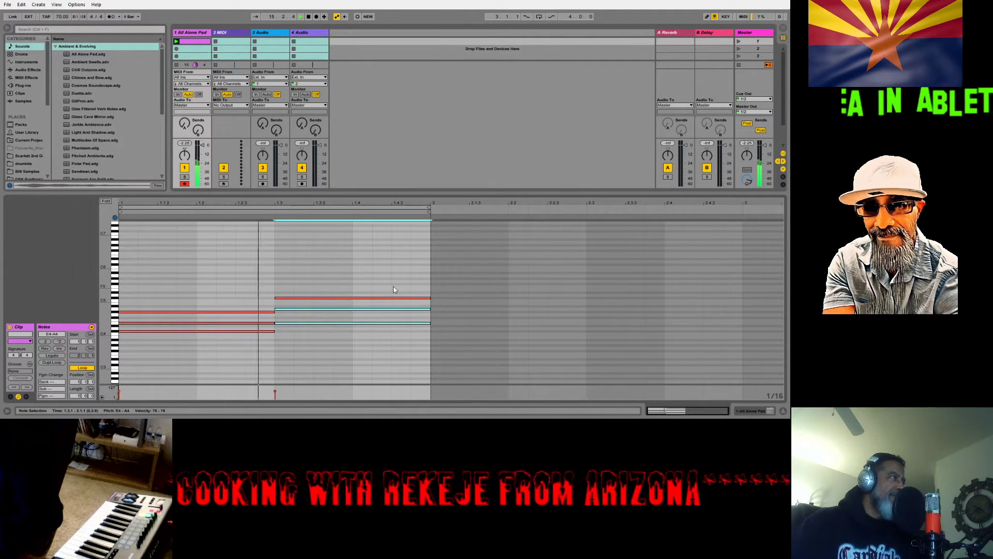
drag(393, 287, 400, 305)
drag(342, 273, 392, 331)
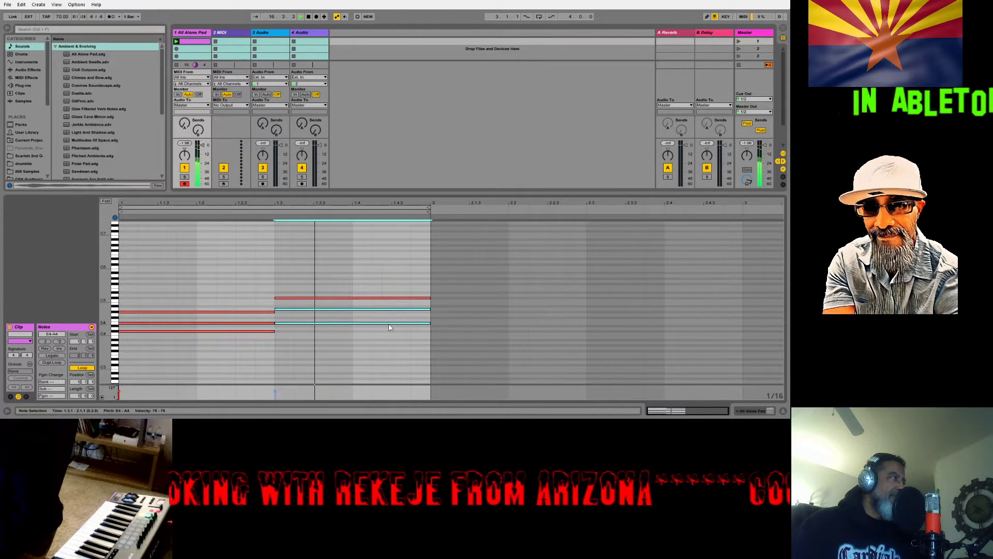
drag(330, 285, 356, 324)
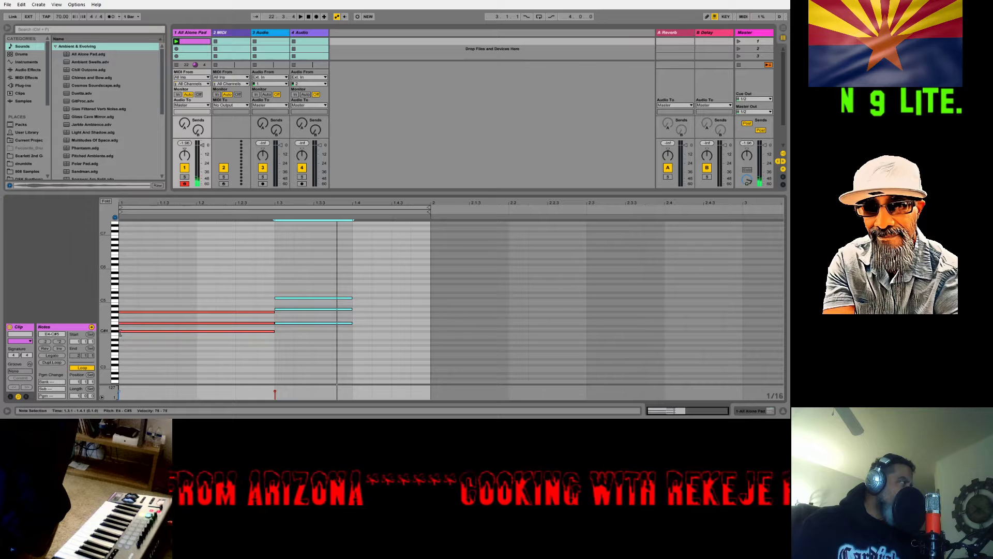
Audition the first chord's G#4 and the second chord's C#5 and A4, and clear the note selection.
click(128, 312)
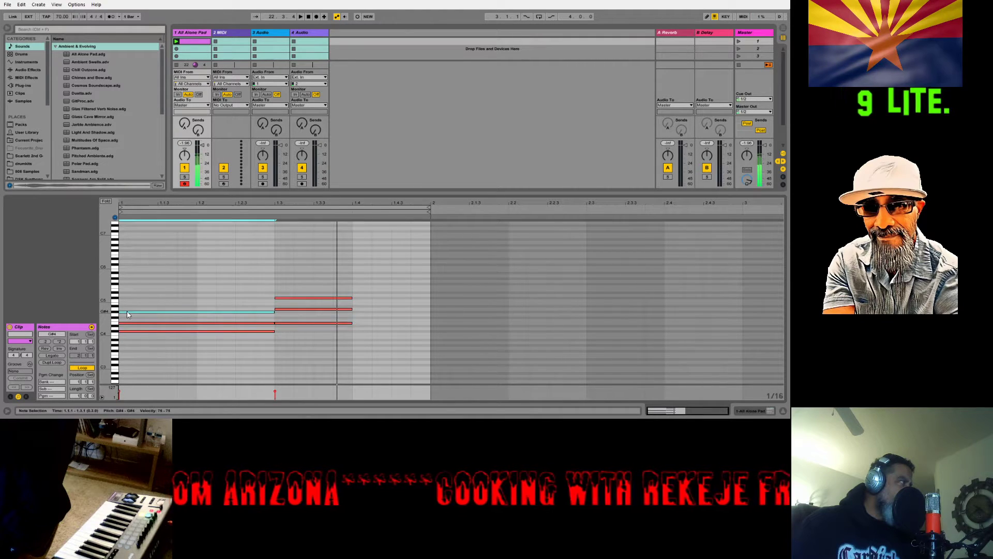
click(283, 299)
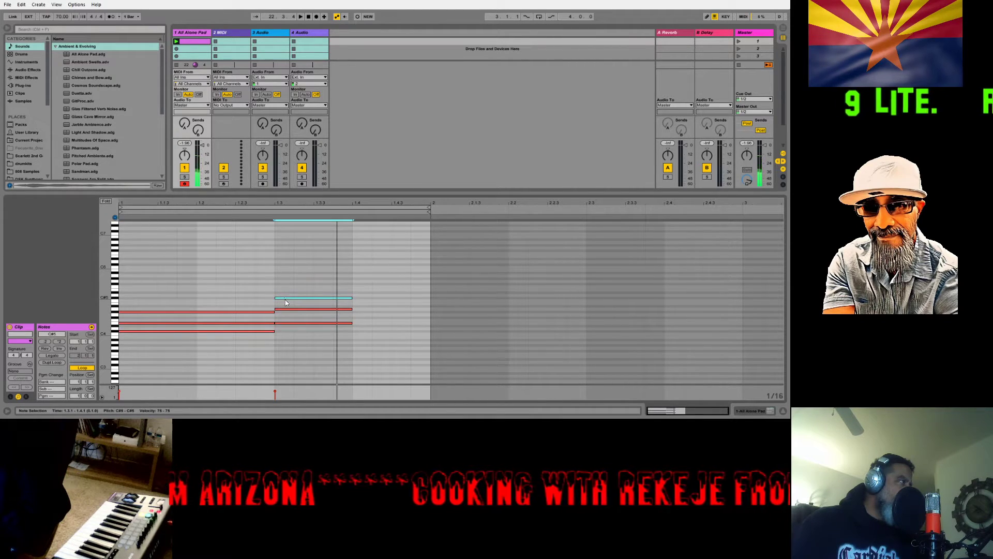
click(289, 309)
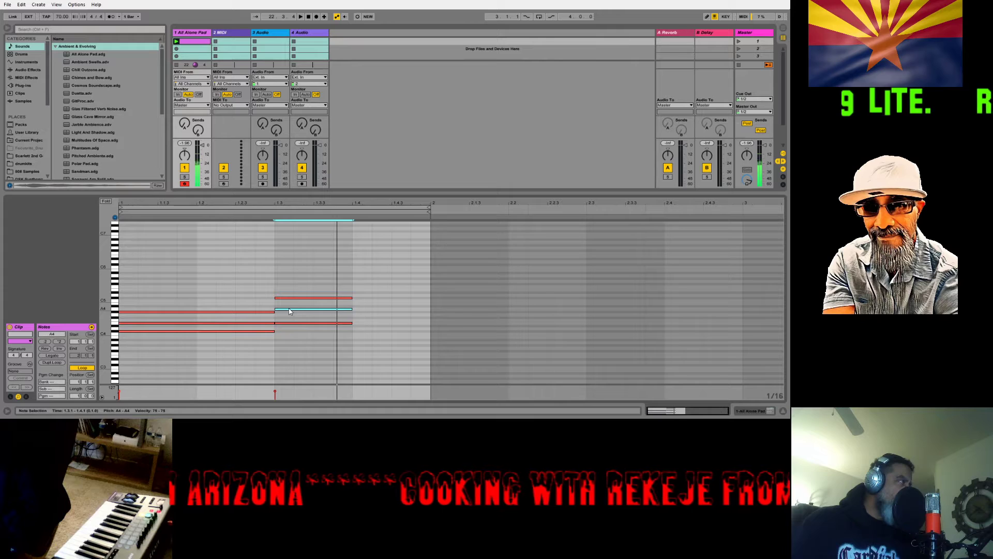
click(354, 321)
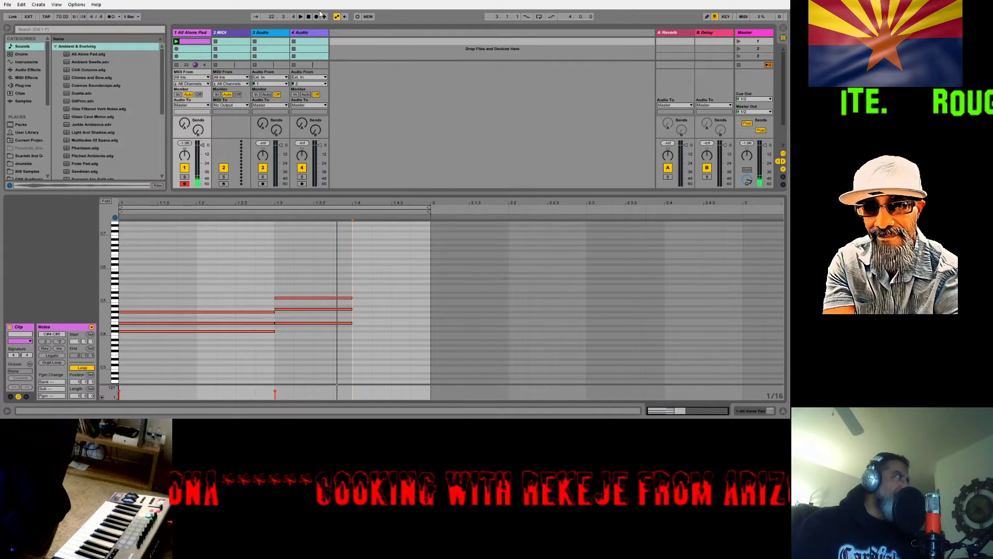
Turn on draw mode, draw an F#4 note at 1.4 extending to the start of bar 2, and start playback.
click(707, 17)
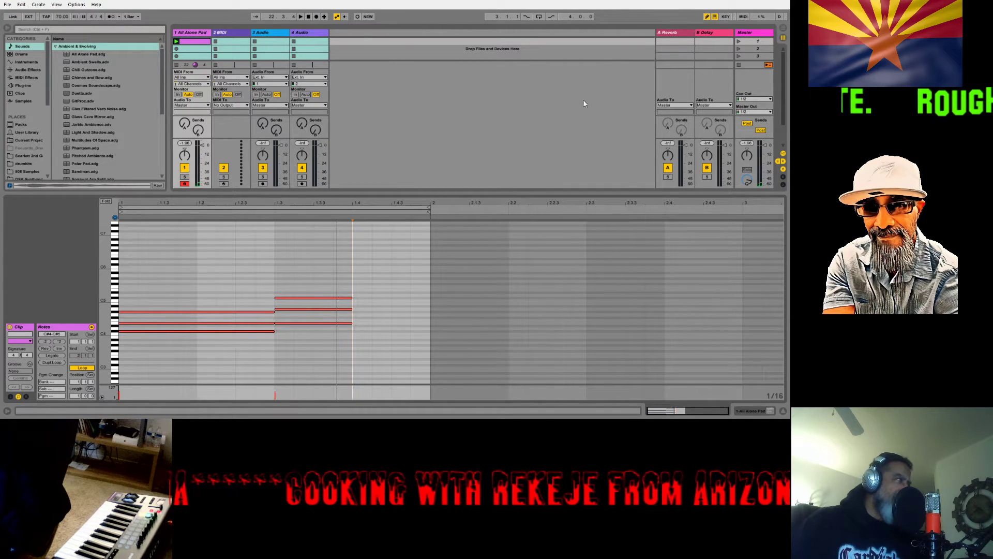
click(356, 316)
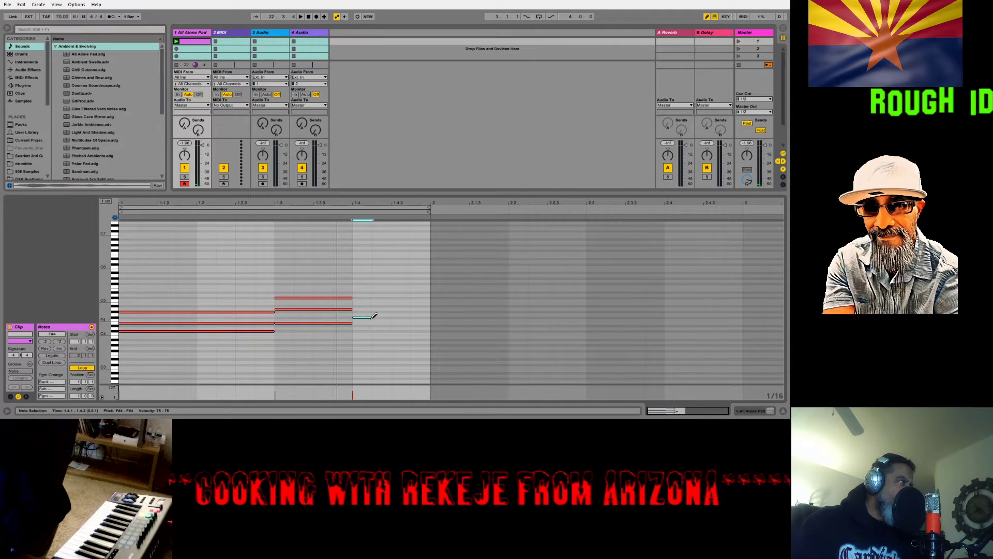
drag(395, 318, 427, 320)
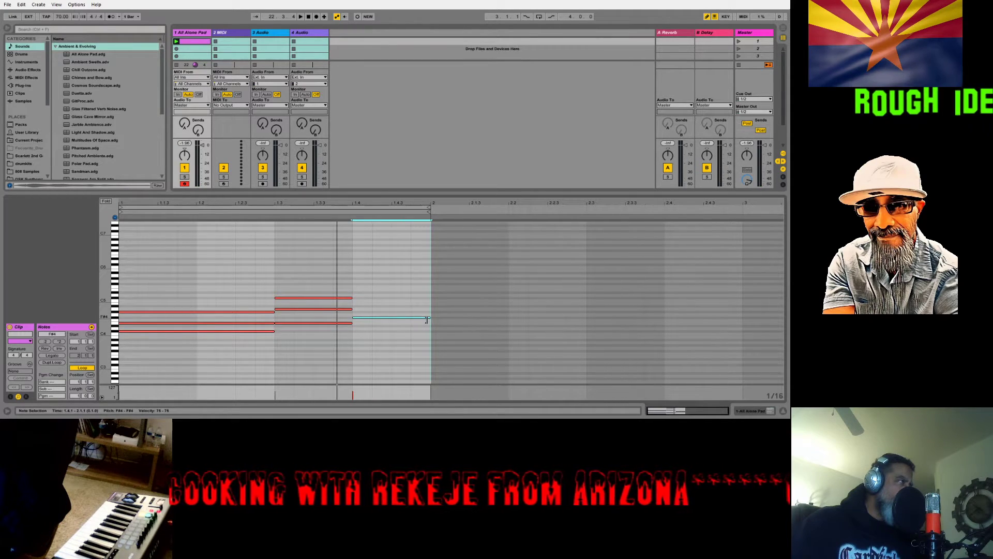
click(301, 17)
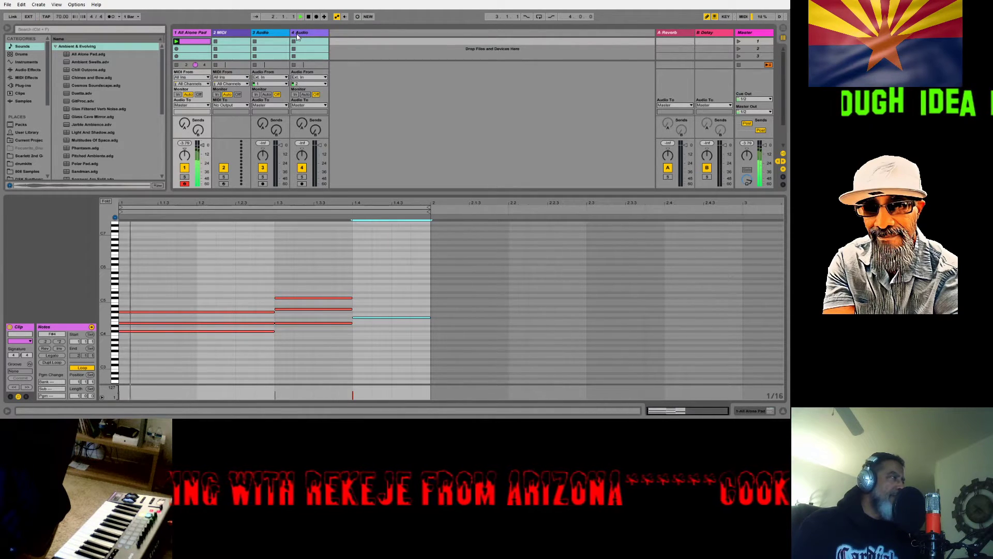
Draw a C#4 note at 1.4 and extend it to the start of bar 2.
click(358, 328)
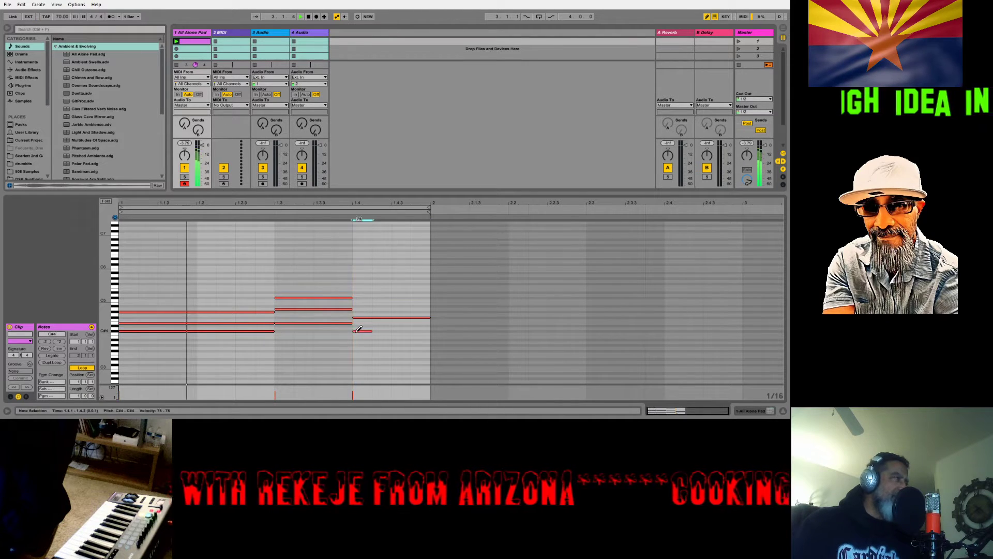
drag(364, 326, 376, 331)
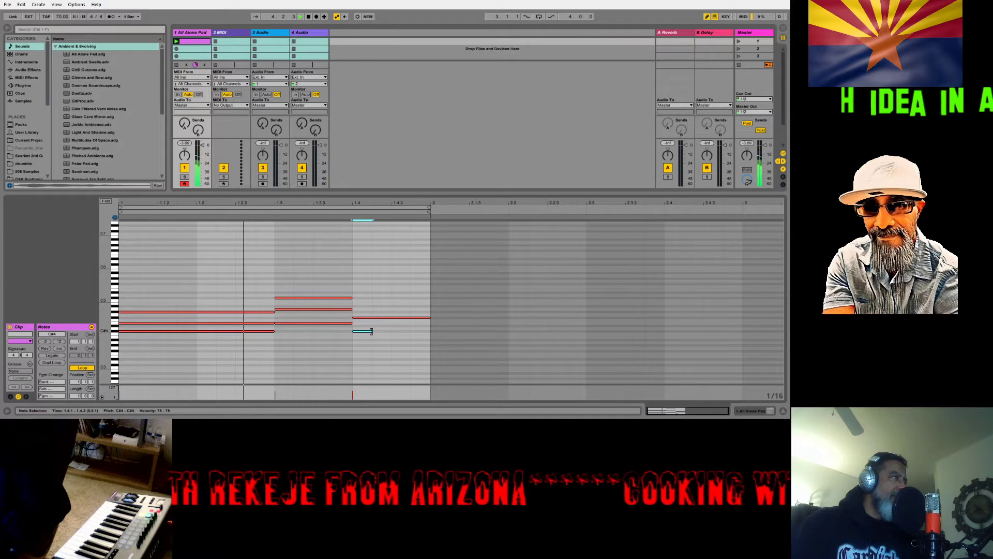
drag(372, 331, 430, 331)
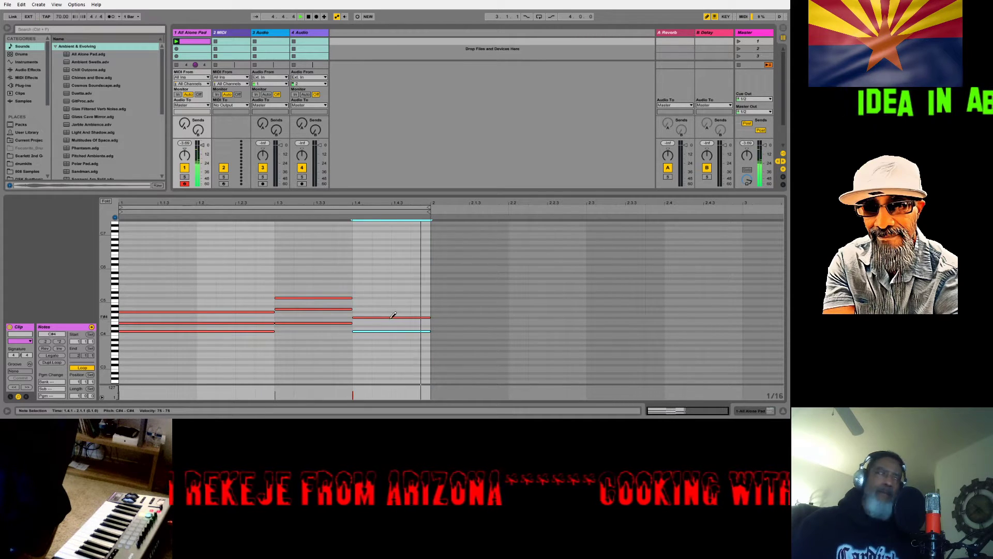
Draw G#5 and E5 notes at 1.4, each extending to the start of bar 2.
click(362, 281)
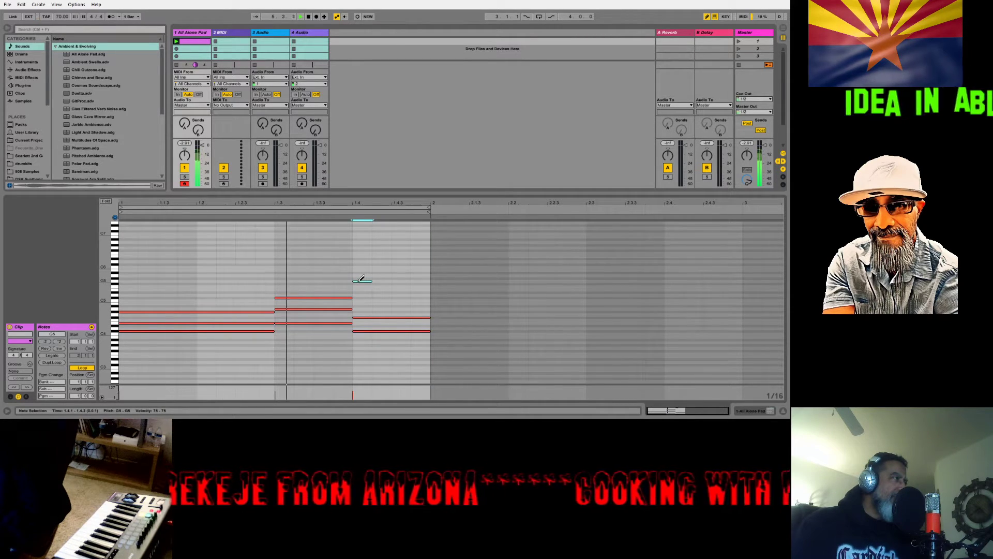
key(Up)
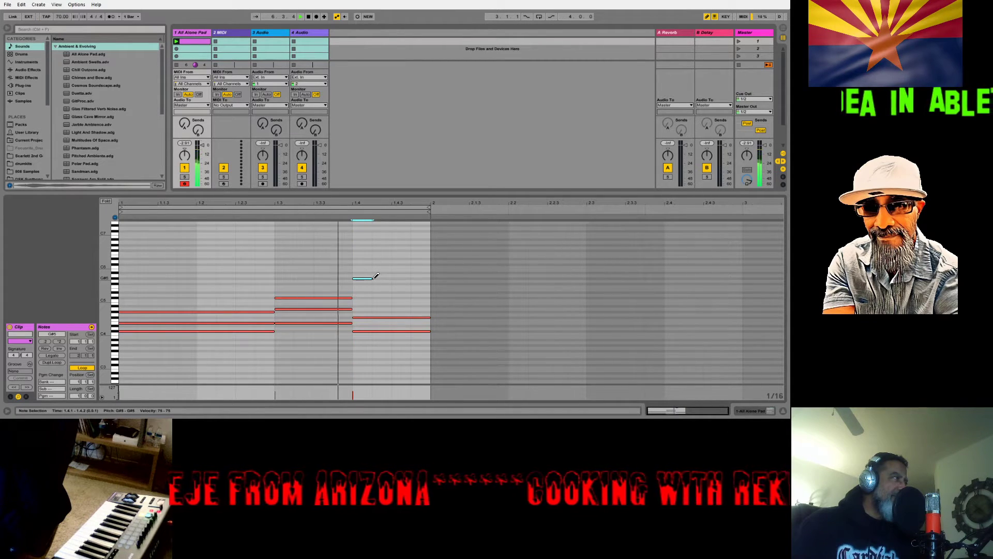
drag(371, 278, 428, 278)
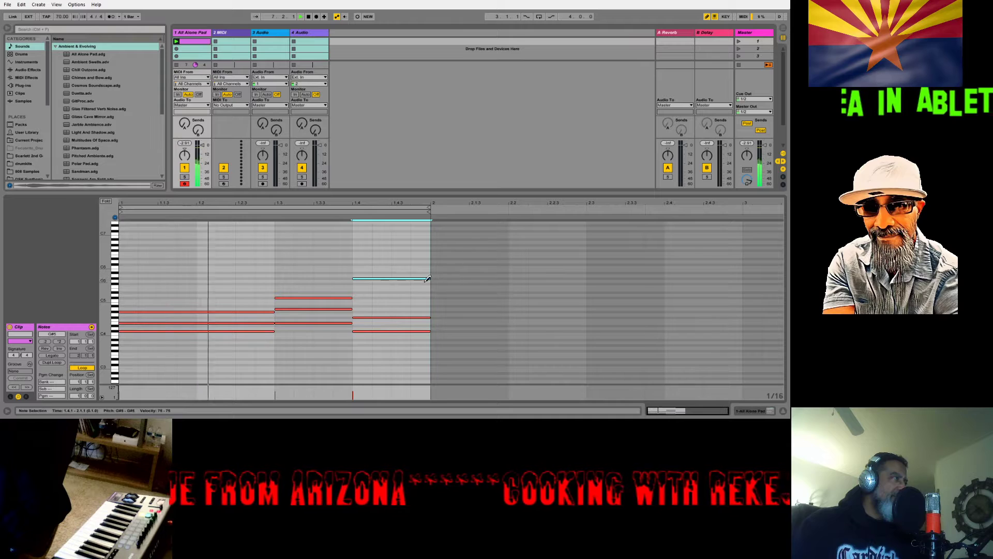
click(361, 289)
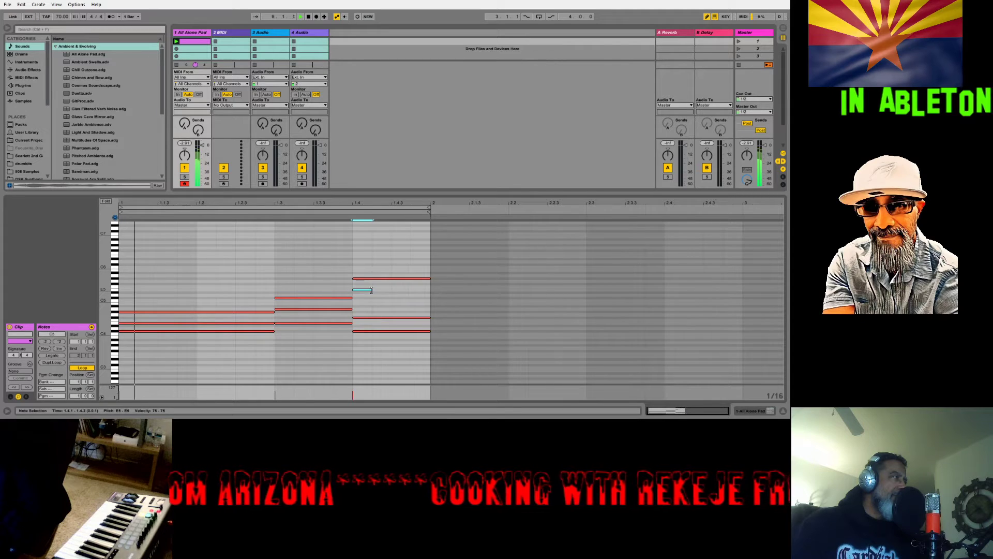
drag(371, 289, 432, 290)
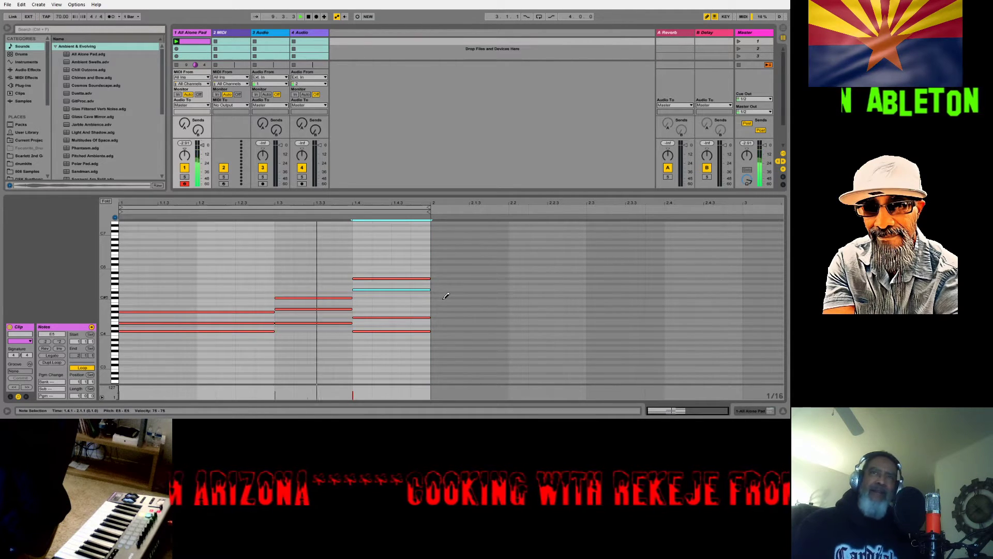
Replace a trial B4 at 1.4 with a C#5 note extending to the start of bar 2.
click(362, 302)
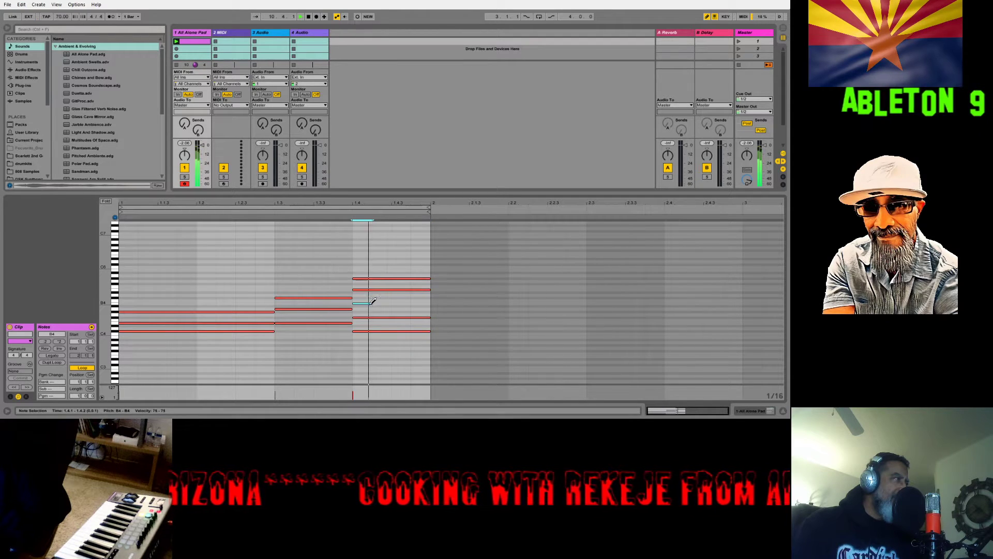
drag(371, 302, 363, 295)
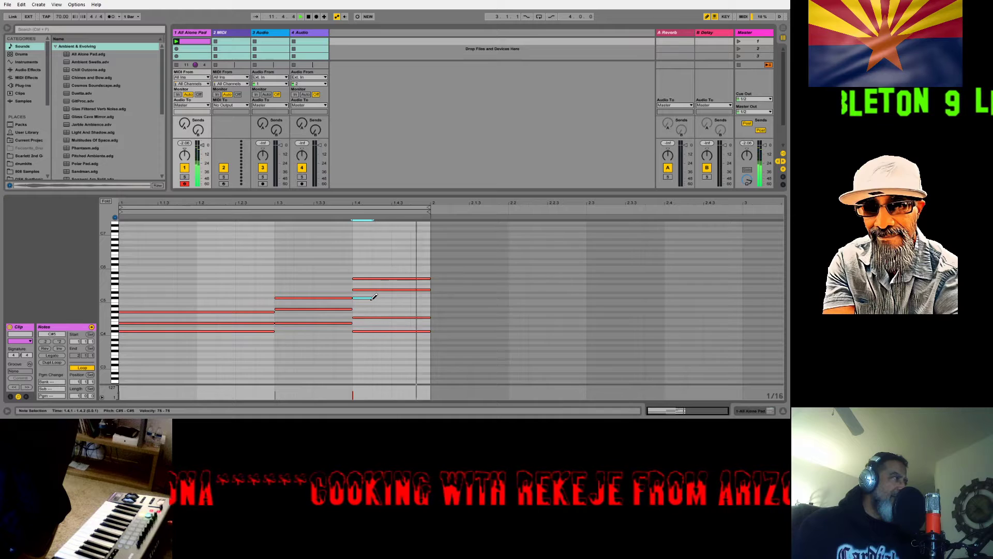
drag(372, 298, 427, 301)
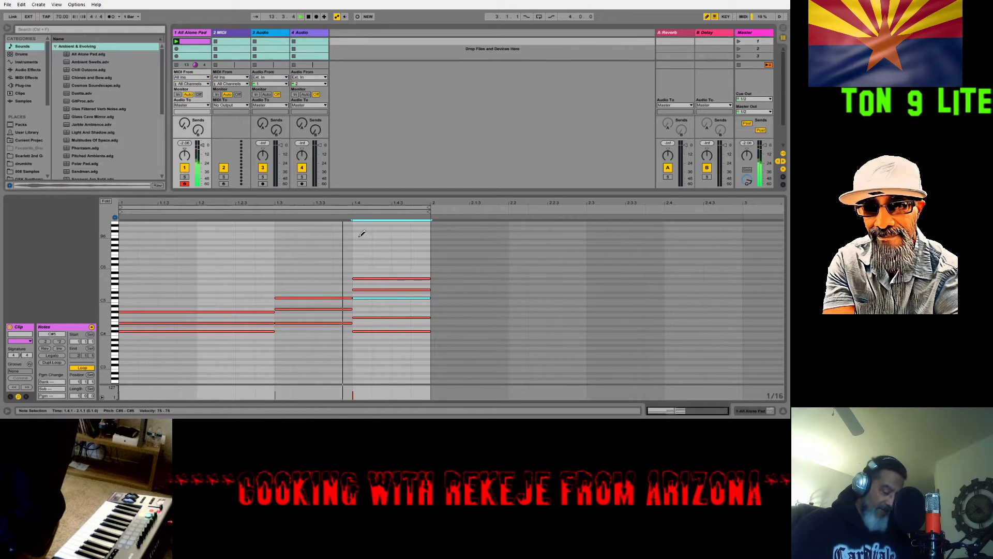
Select all the notes, lengthen the clip's loop, and duplicate the chords into bar 2.
key(ctrl+a)
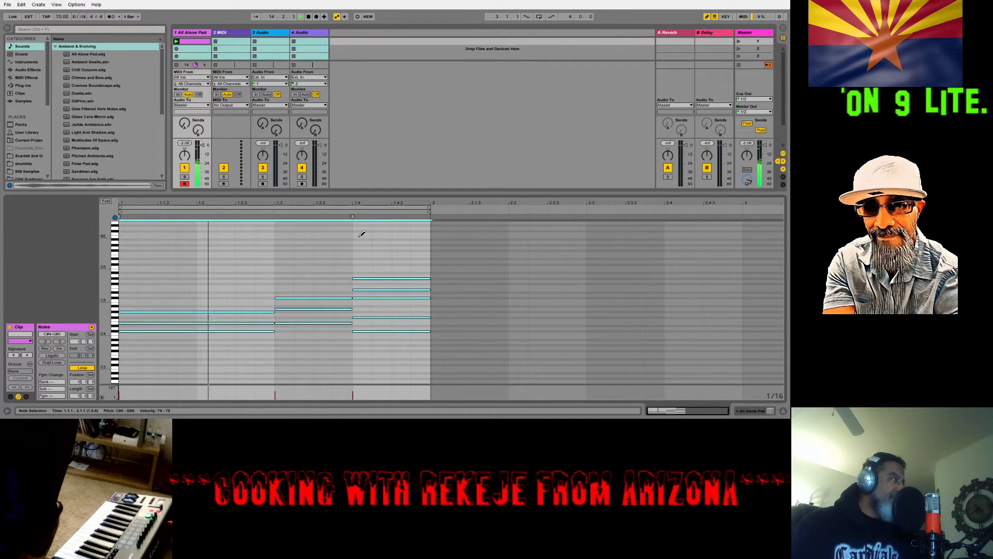
drag(76, 398, 78, 355)
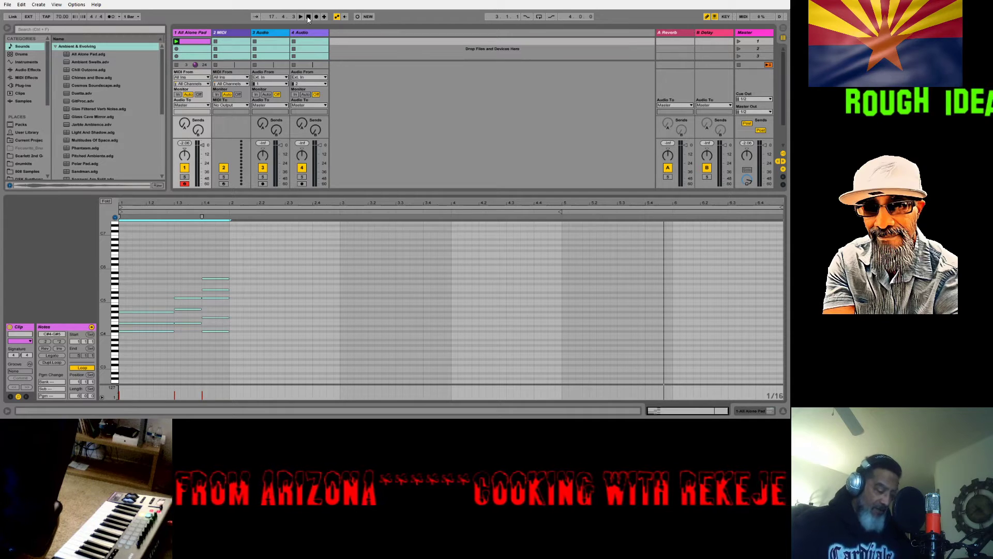
key(ctrl+d)
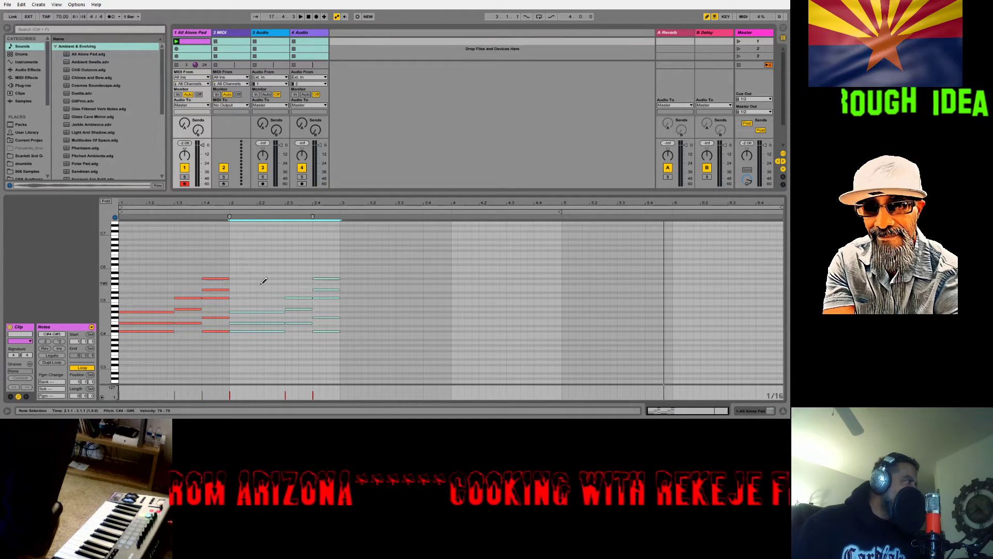
Play the pad clip through the duplicated chords and stop playback.
click(180, 44)
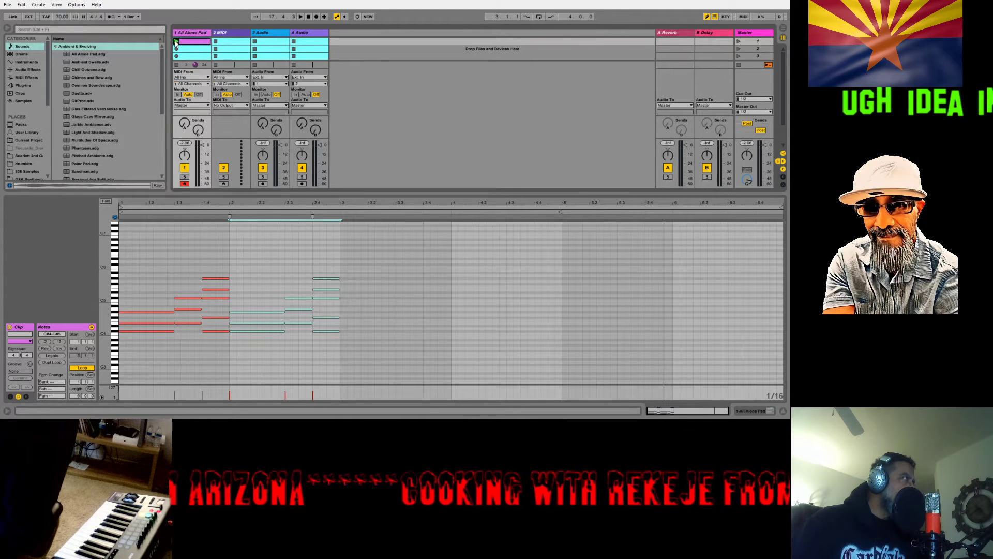
click(176, 42)
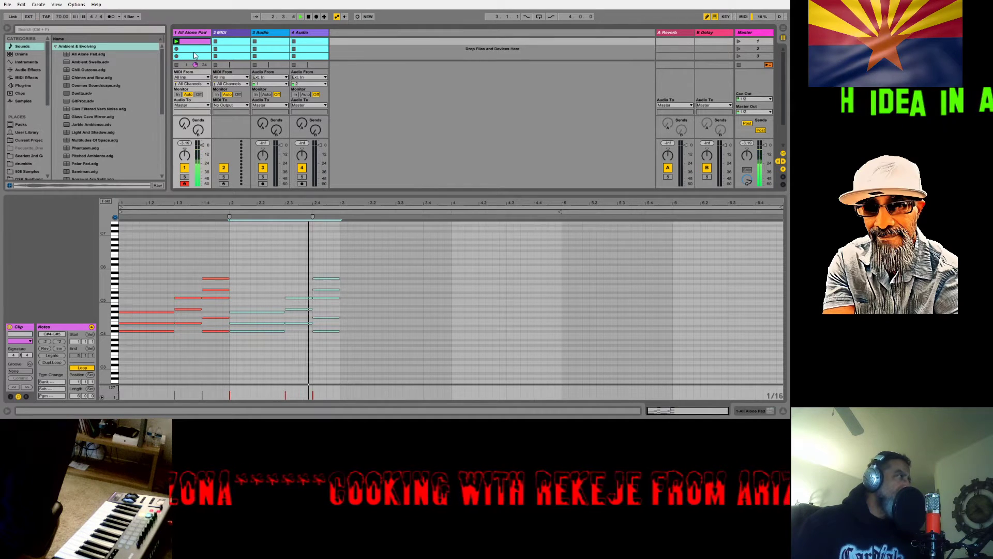
click(308, 17)
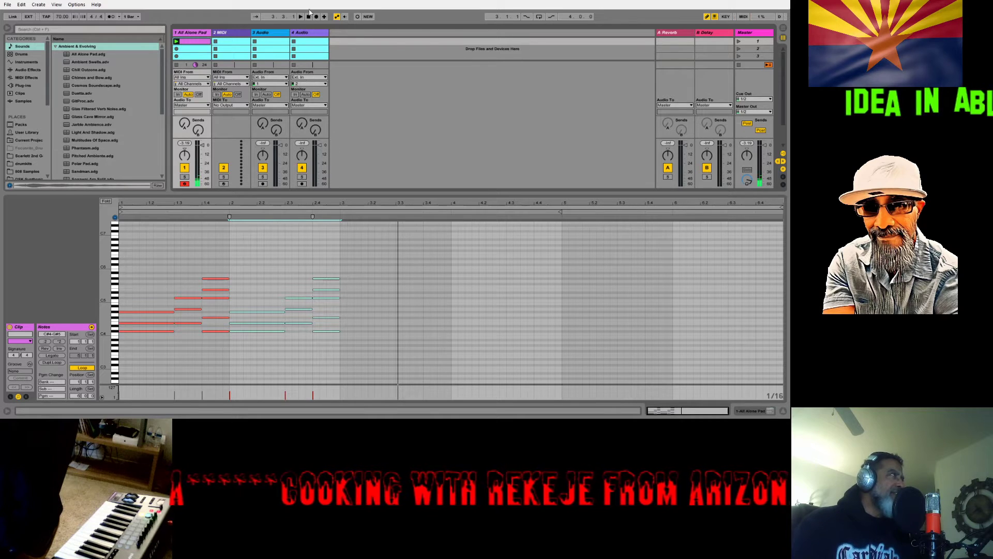
Turn off draw mode and move the G#5 note at 2.4 down to G#3, trying A3 and G3 on the way.
click(357, 274)
click(359, 273)
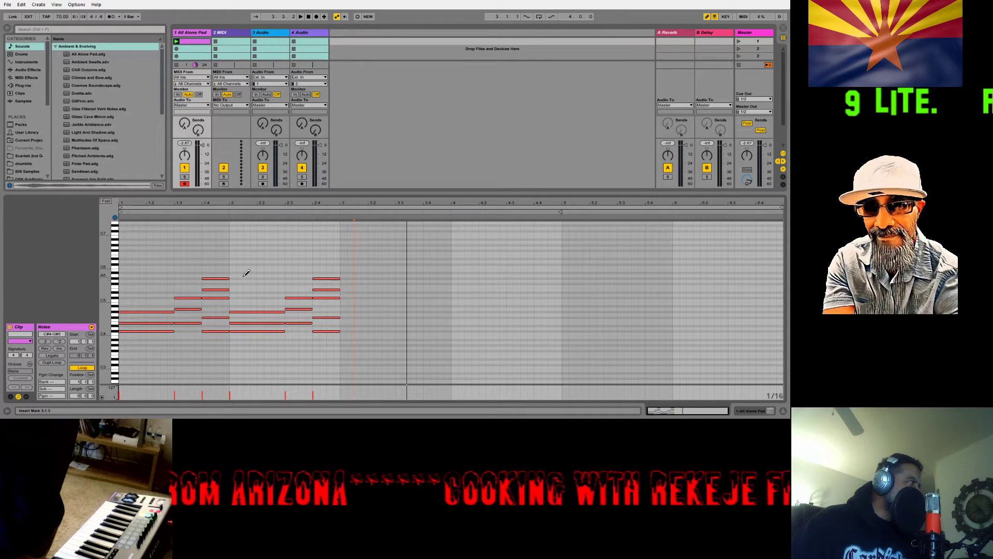
click(707, 17)
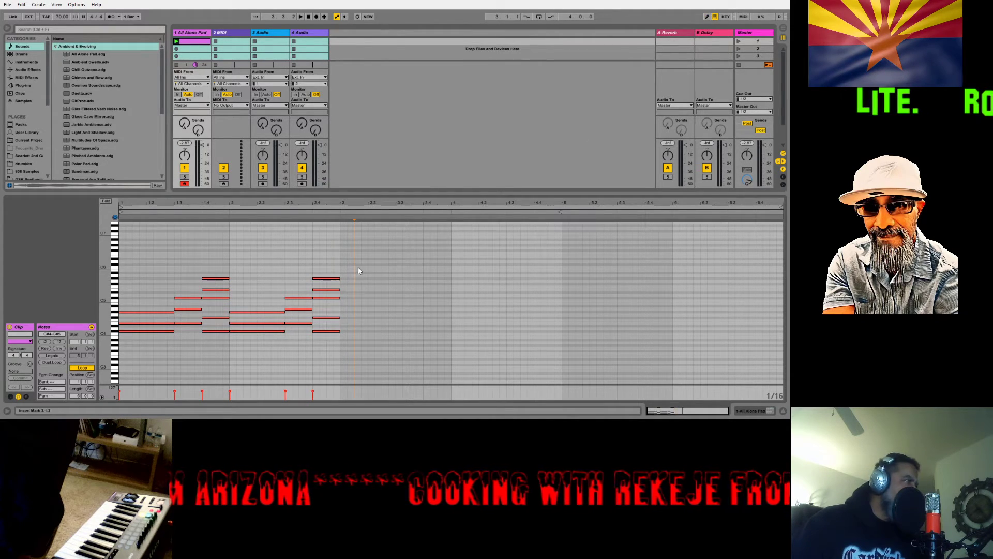
click(326, 281)
drag(325, 281, 326, 345)
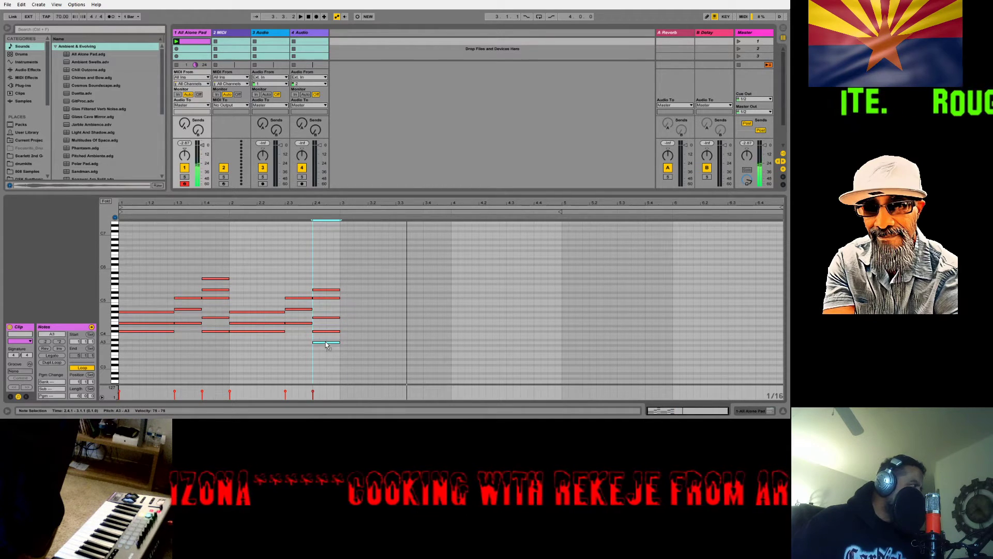
drag(327, 349, 333, 356)
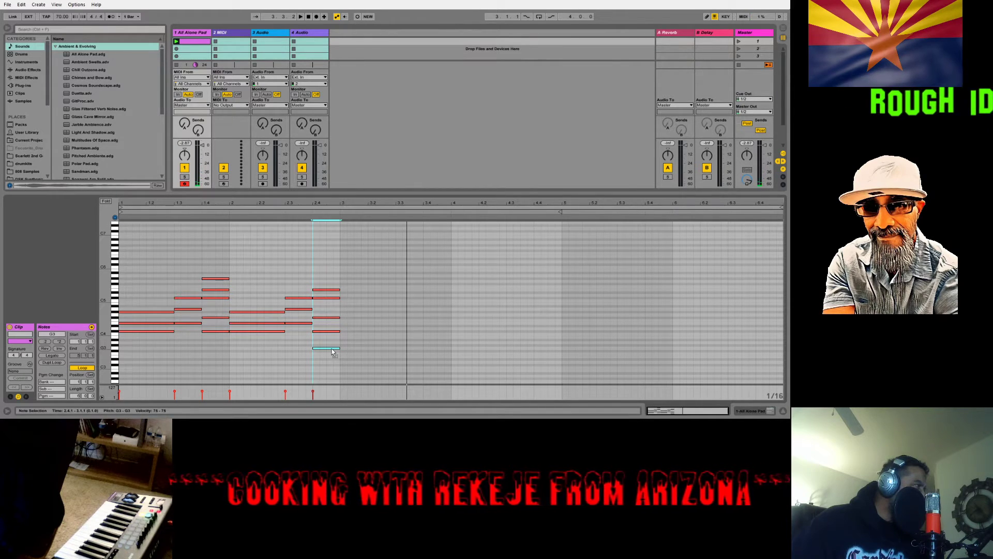
drag(333, 348, 328, 349)
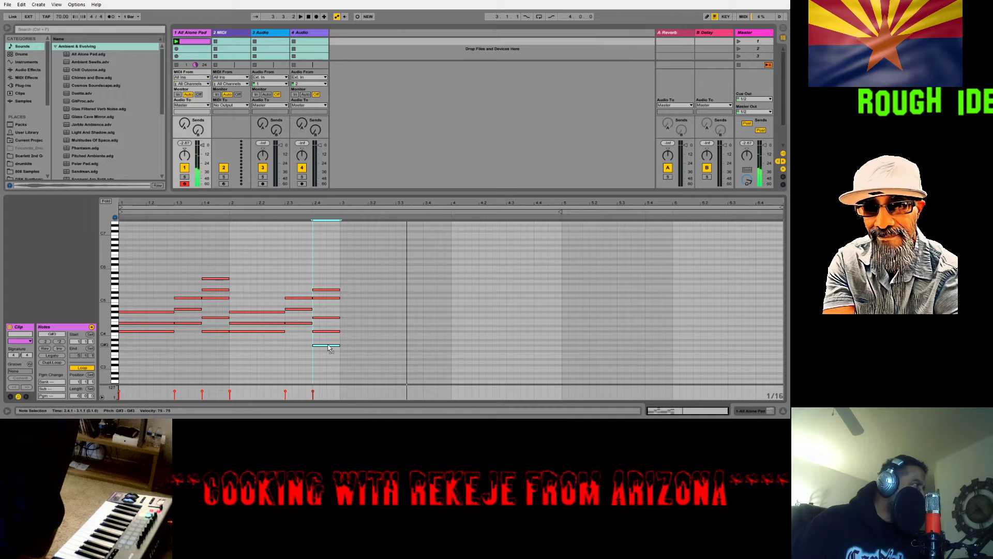
Play the clip, move the G#3 note at 2.4 back up to G#5, and relaunch the clip to compare.
click(176, 41)
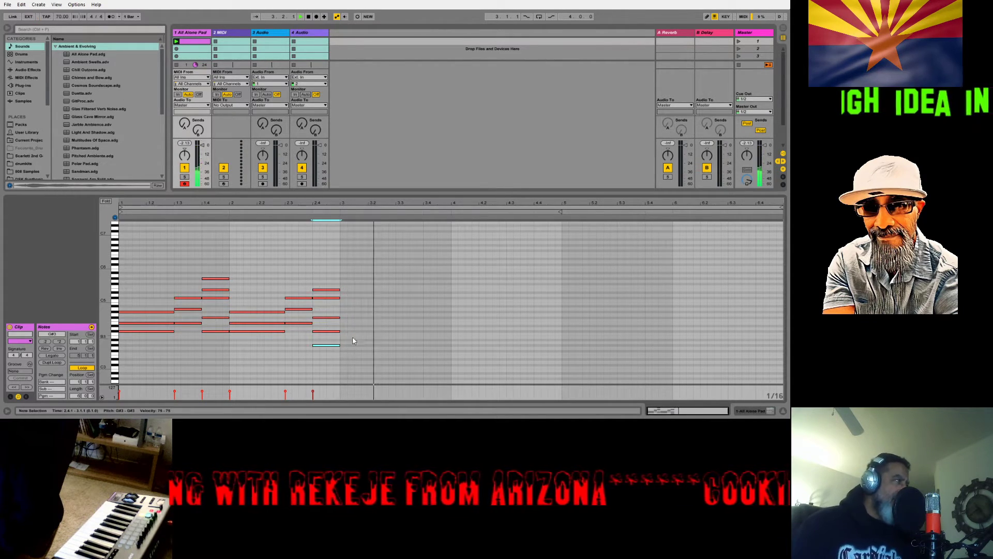
drag(333, 345, 329, 282)
click(178, 41)
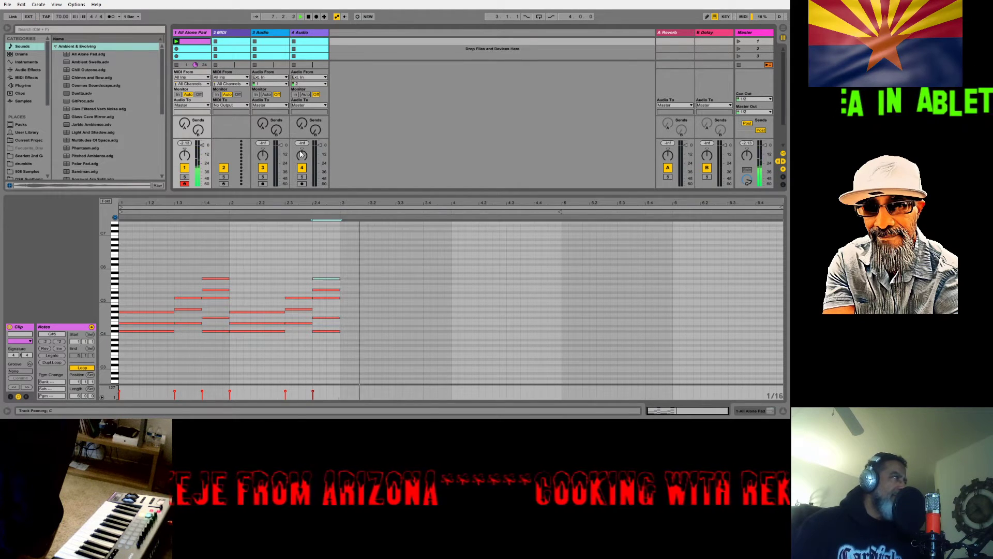
Move the G#5 note at 2.4 down to G#3, replay the clip, and stop playback.
drag(327, 279, 330, 350)
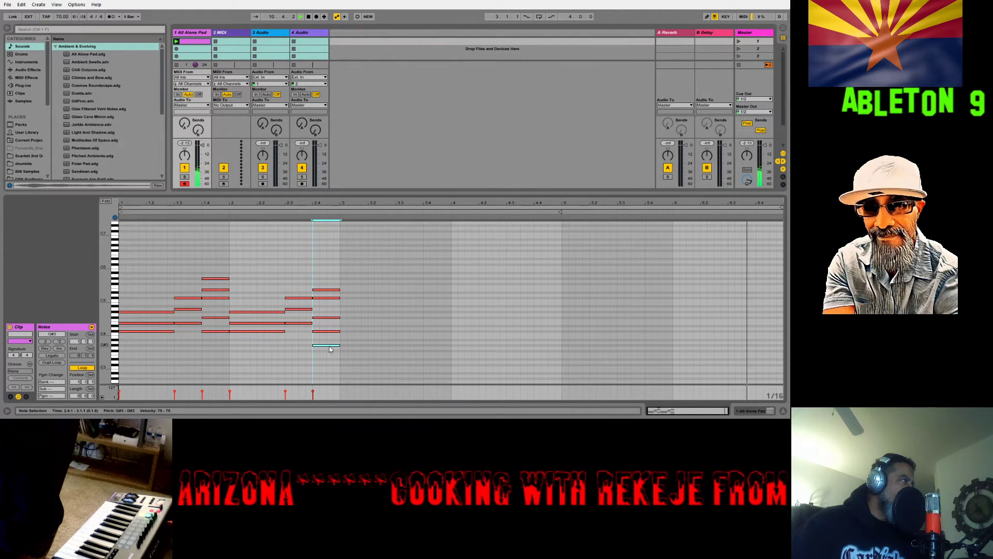
click(176, 42)
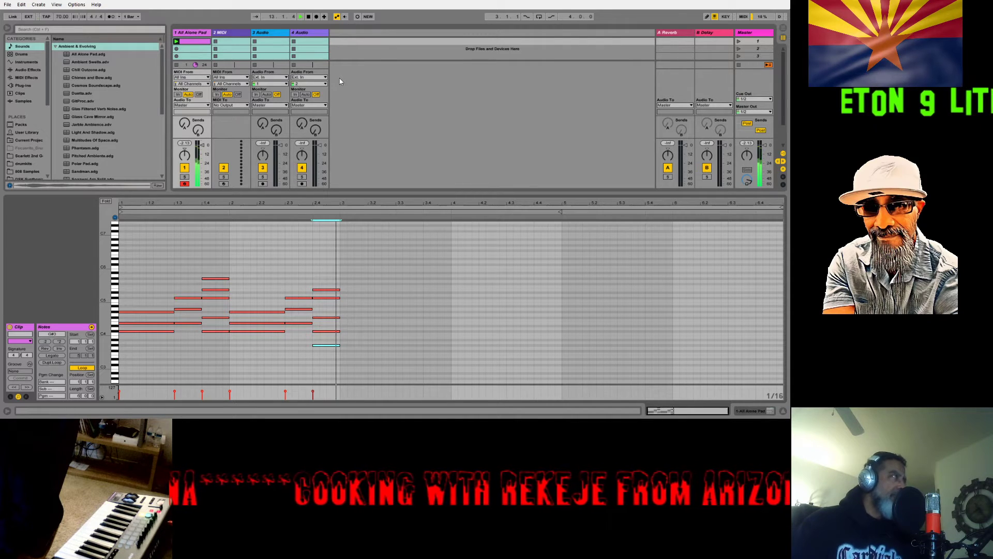
click(309, 16)
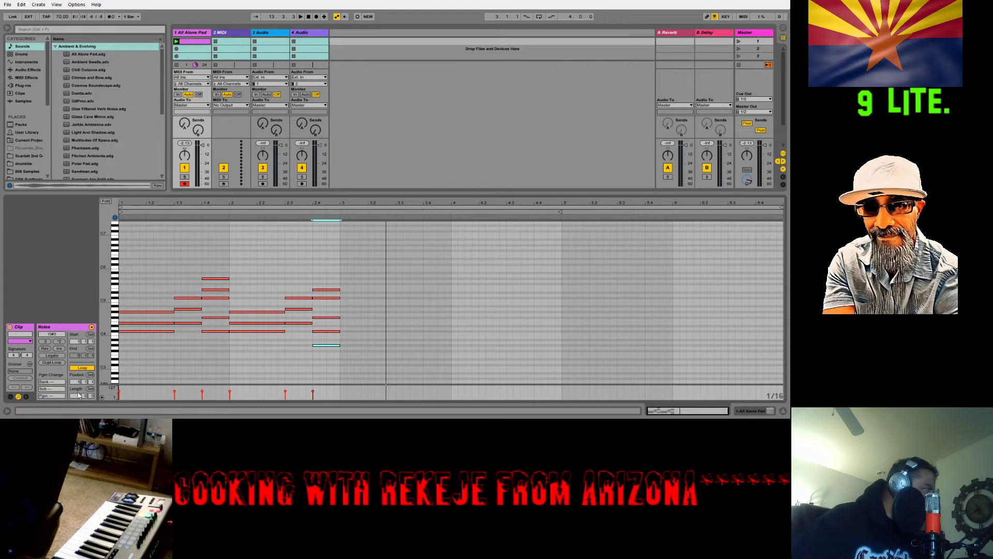
Set the pad clip's loop length to 4 bars and duplicate all of its notes into bars 3 and 4.
mouse_move(76, 396)
mouse_down()
mouse_move(76, 414)
mouse_move(76, 401)
mouse_up()
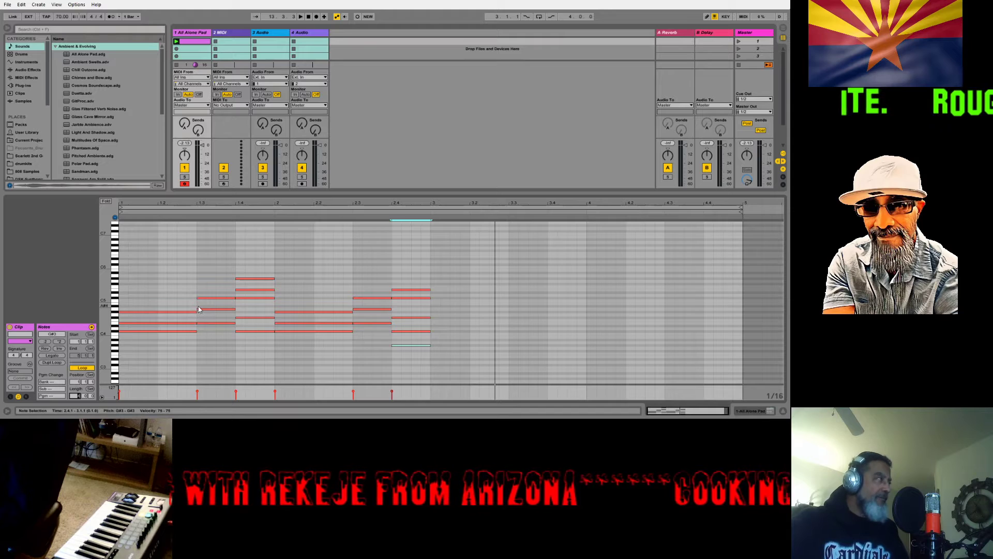
click(380, 260)
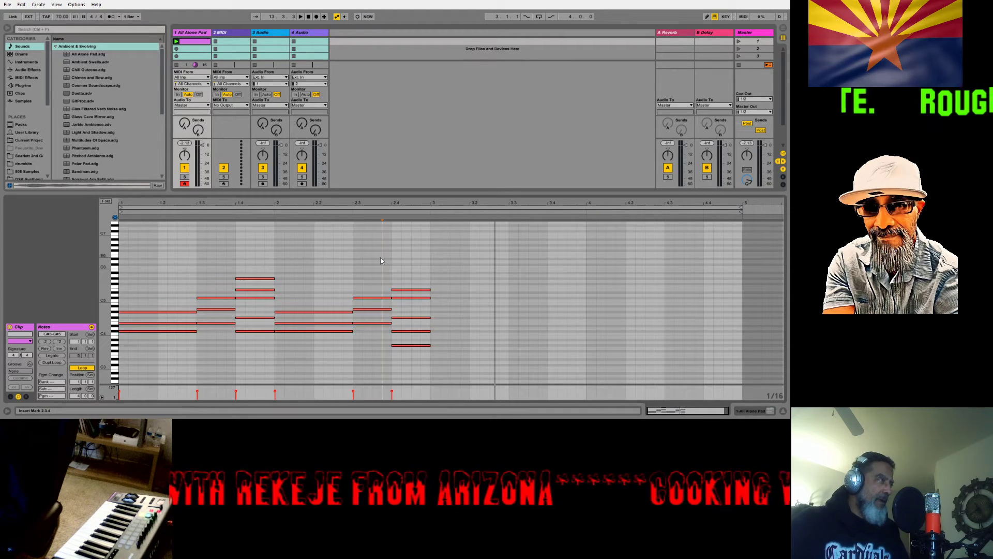
key(ctrl+a)
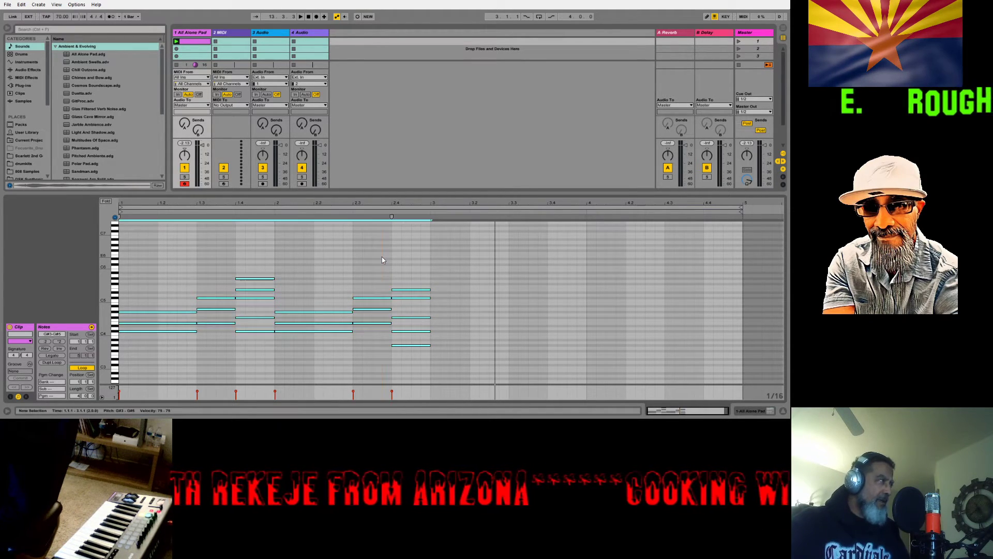
key(ctrl+d)
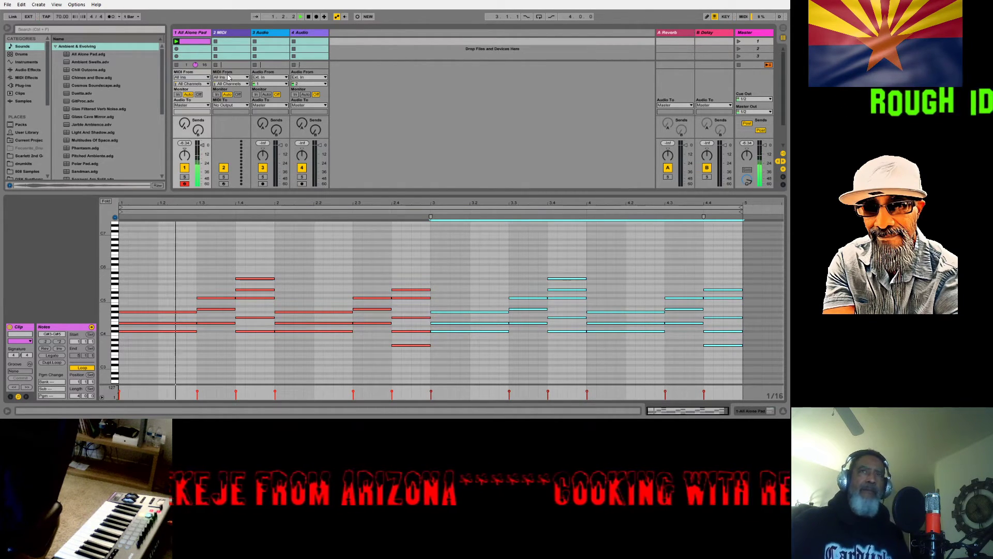
Turn on the metronome and draw mode, and restore the E5 note at 2.4 to one full beat.
click(111, 16)
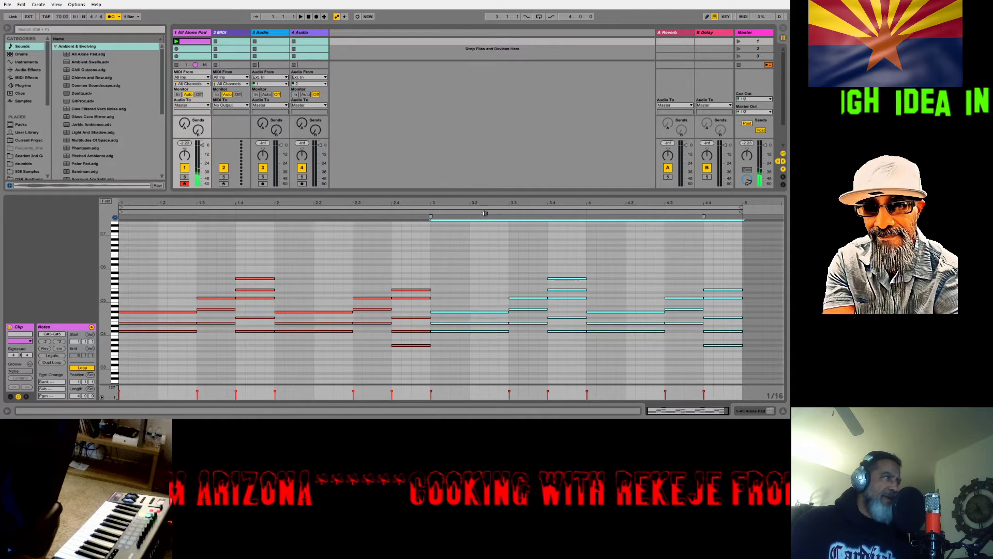
click(550, 246)
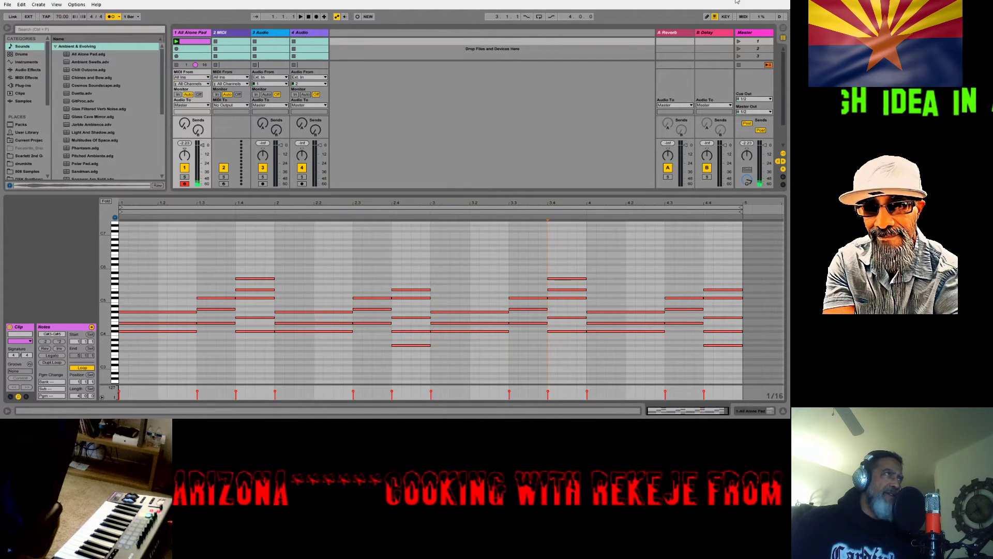
click(706, 17)
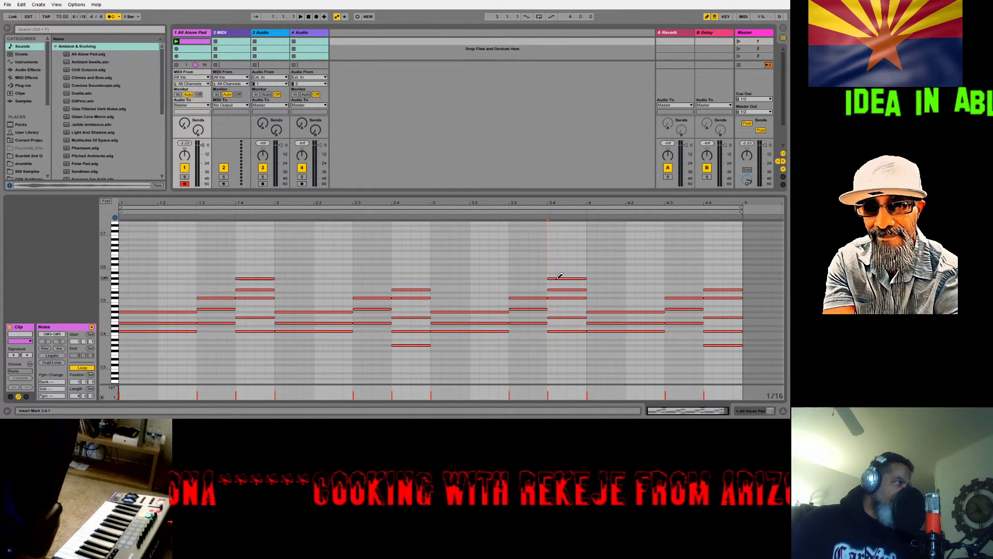
click(410, 288)
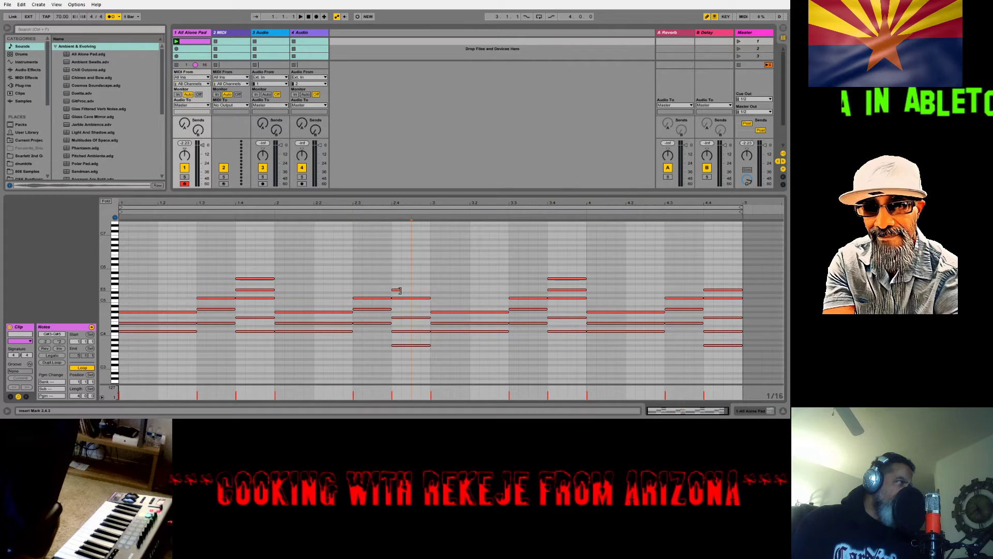
drag(399, 291, 431, 290)
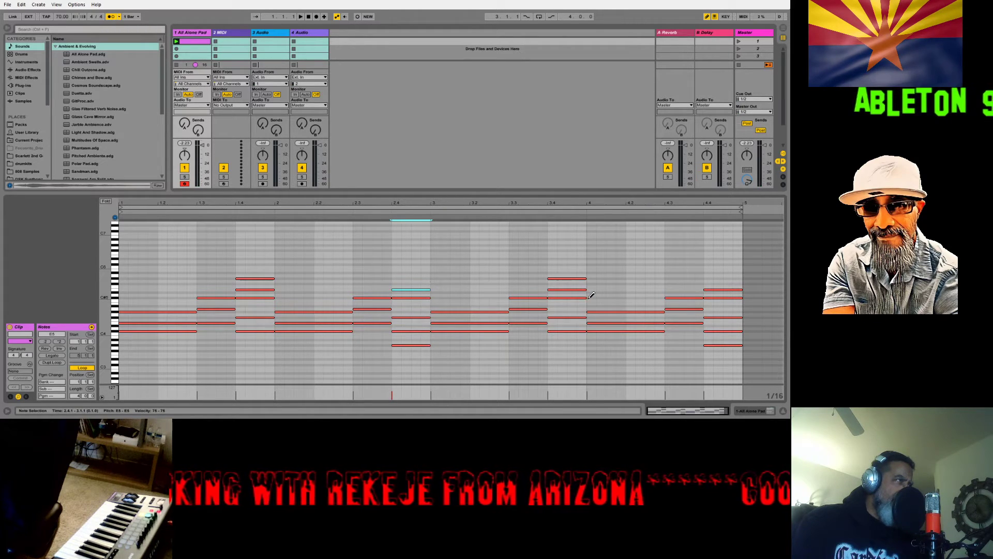
Extend the 3.4 chord's G#5 note to 4.3, its E5 to 4.2.3 and its C#5 to 4.2, and play the clip.
drag(585, 280, 666, 281)
mouse_move(586, 290)
mouse_down()
mouse_move(625, 298)
mouse_move(656, 290)
mouse_move(645, 290)
mouse_up()
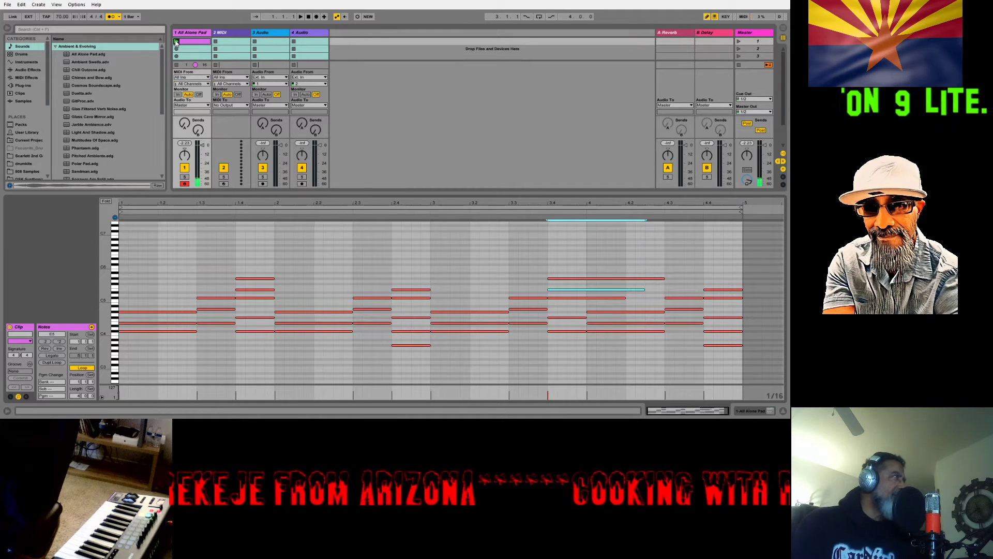
key(space)
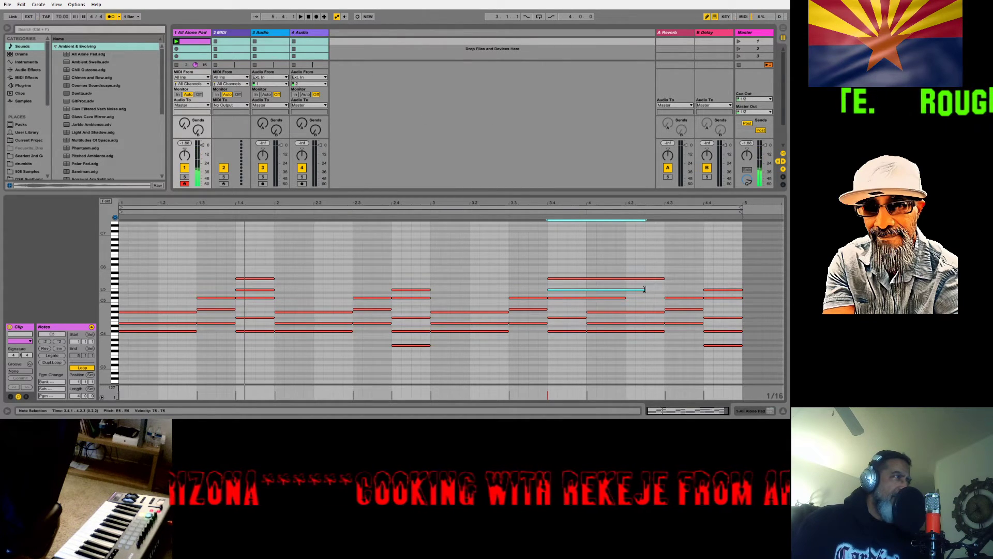
Rework the top notes from 3.4 into a half-beat melody: E5 at 3.4, G#5 at 3.4.3 and E5 at 4.1.
drag(645, 289, 568, 279)
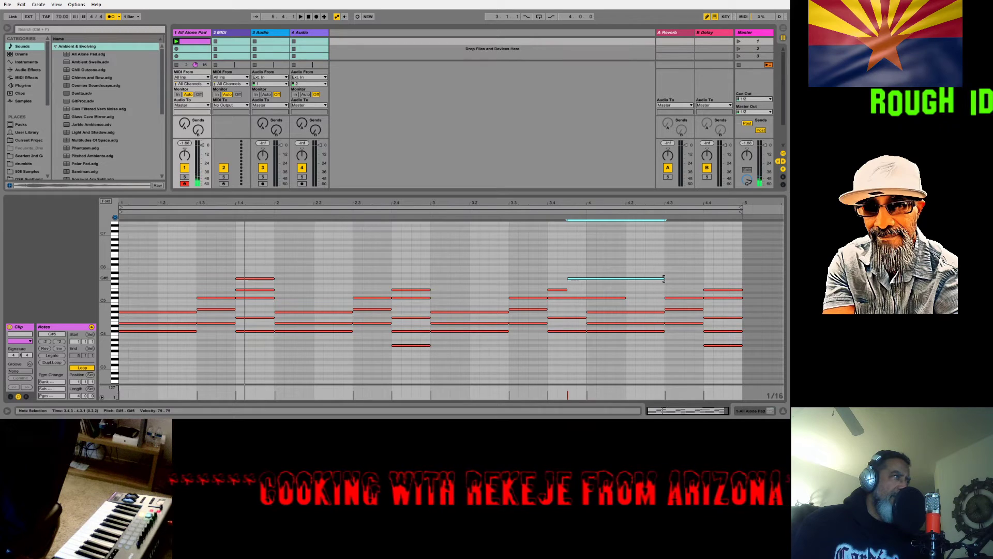
drag(664, 278, 588, 278)
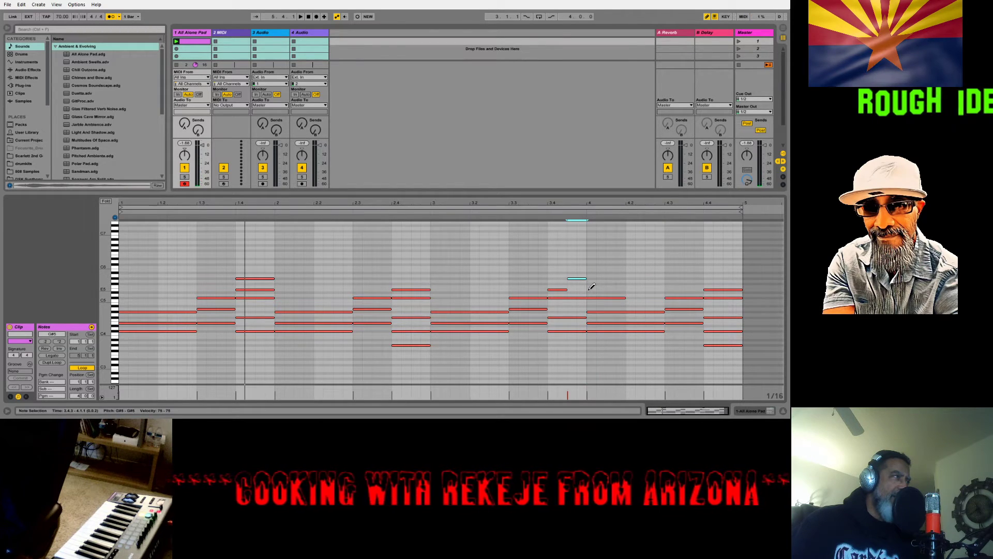
click(591, 288)
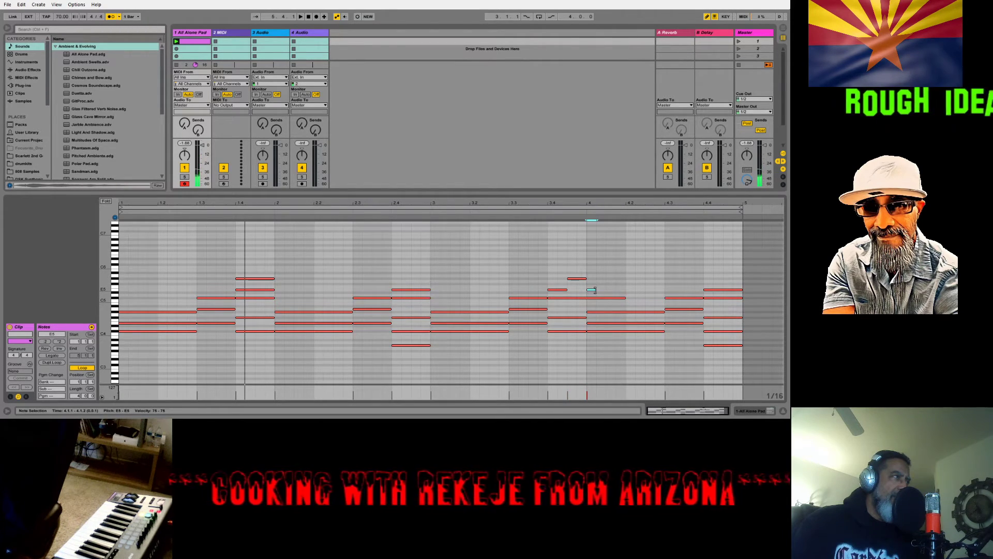
drag(593, 289, 603, 291)
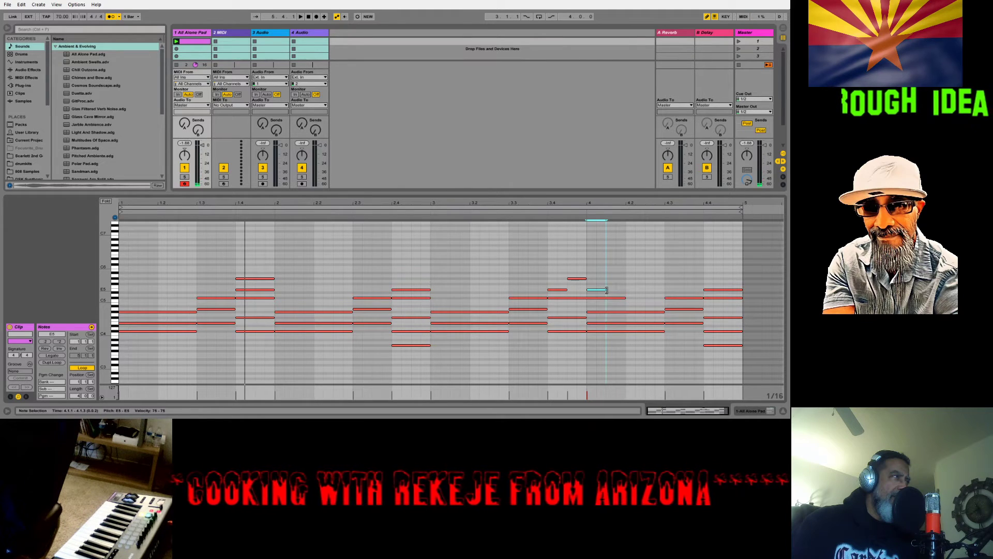
Draw an F#5 note from 4.1.3 to 4.3, play the clip and stop playback.
click(611, 282)
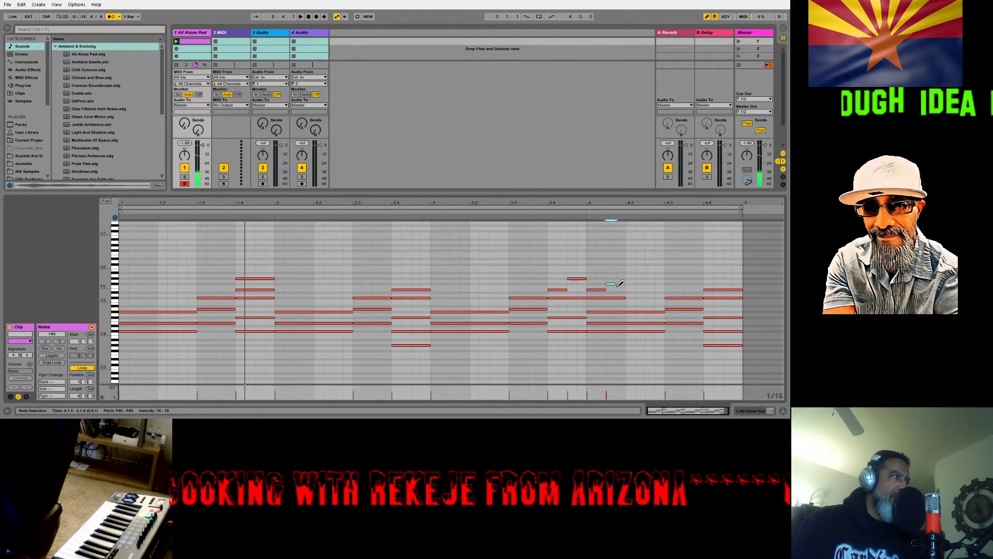
drag(612, 284, 665, 280)
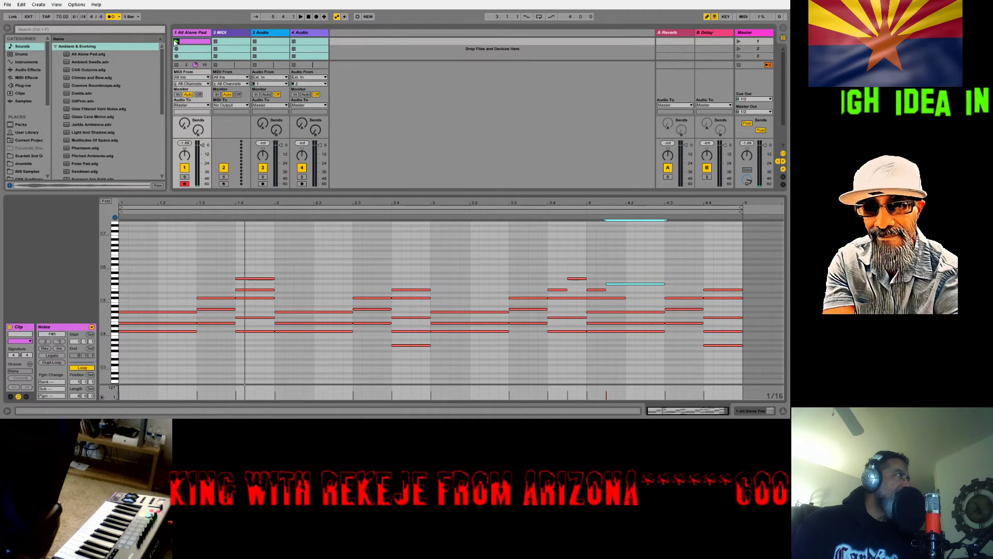
click(176, 42)
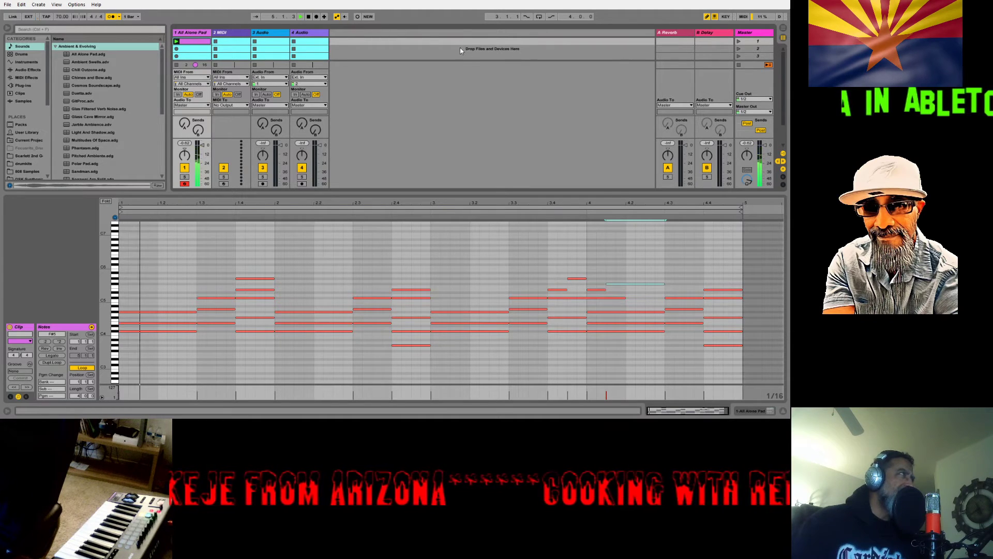
click(308, 16)
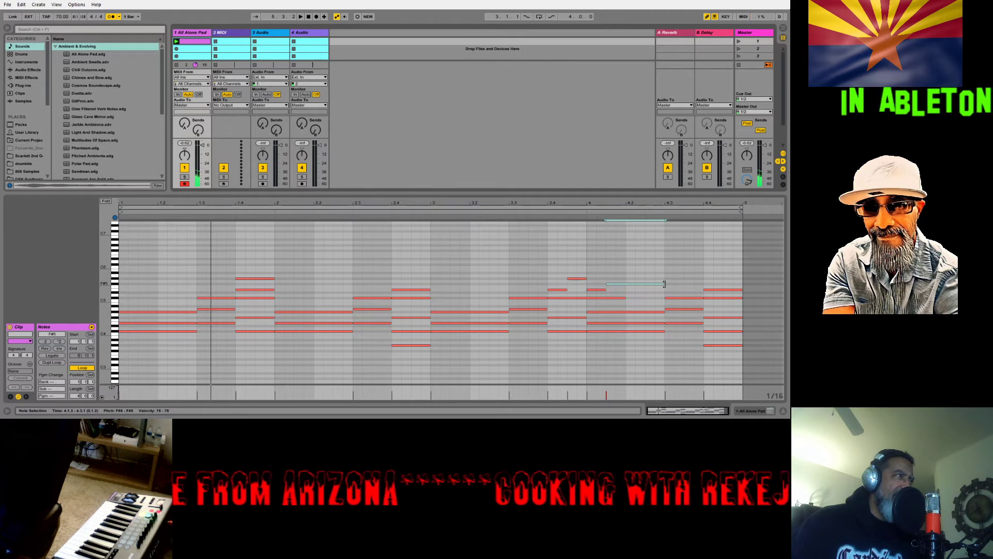
Shorten the F#5 note to end at 4.2 and draw sixteenth notes D#5 at 4.2.2, B5 at 4.2.3 and D#5 at 4.2.4, trying A#5 and C6.
drag(664, 284, 630, 286)
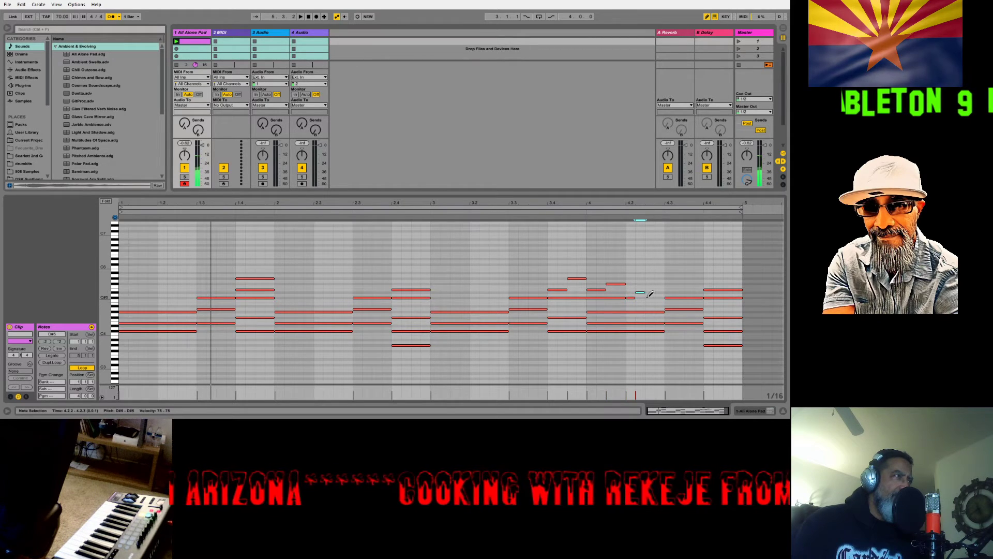
click(650, 271)
drag(651, 271, 653, 266)
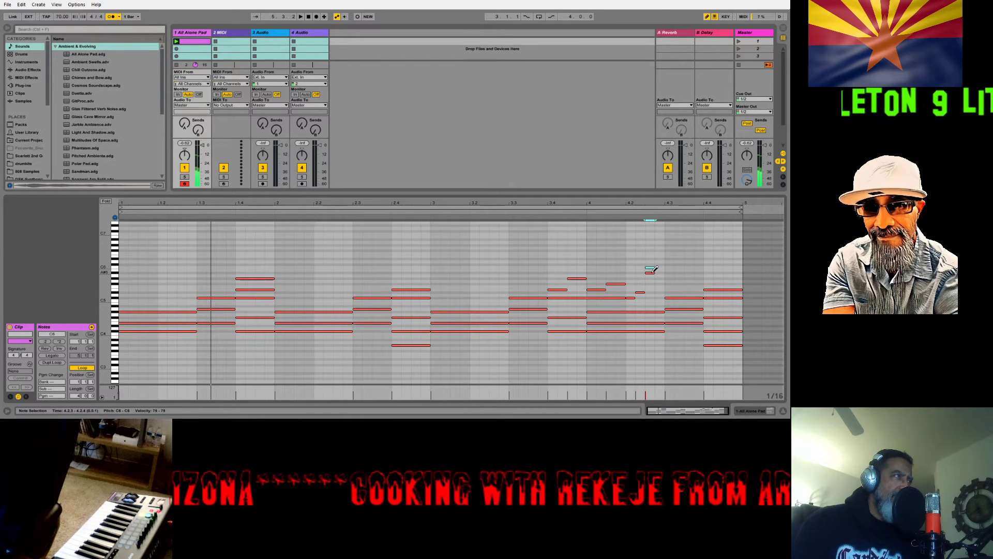
click(652, 267)
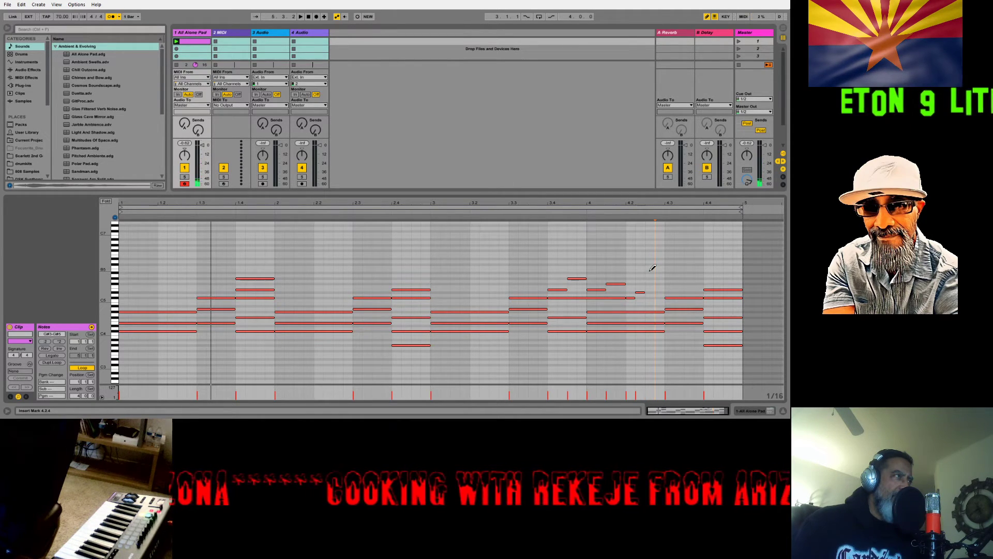
click(651, 269)
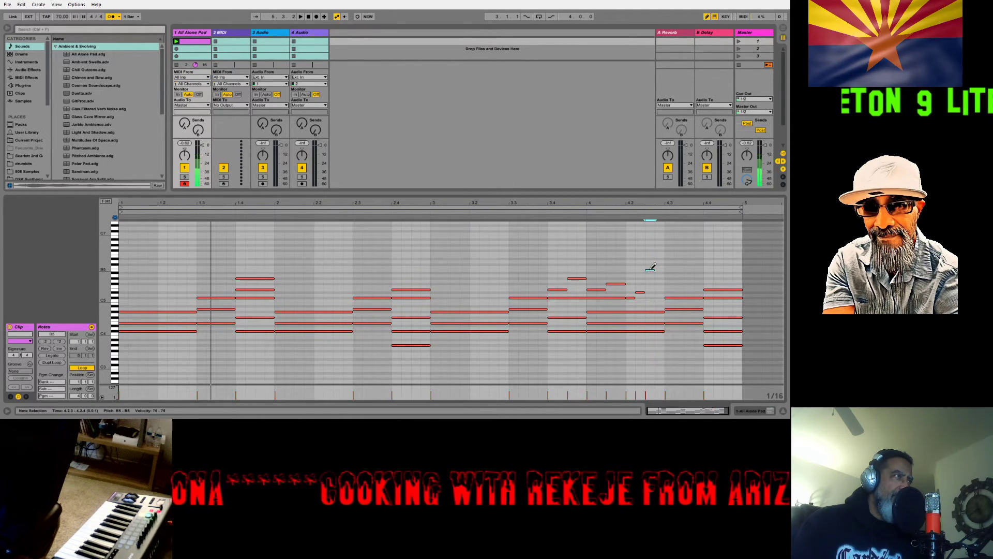
click(660, 292)
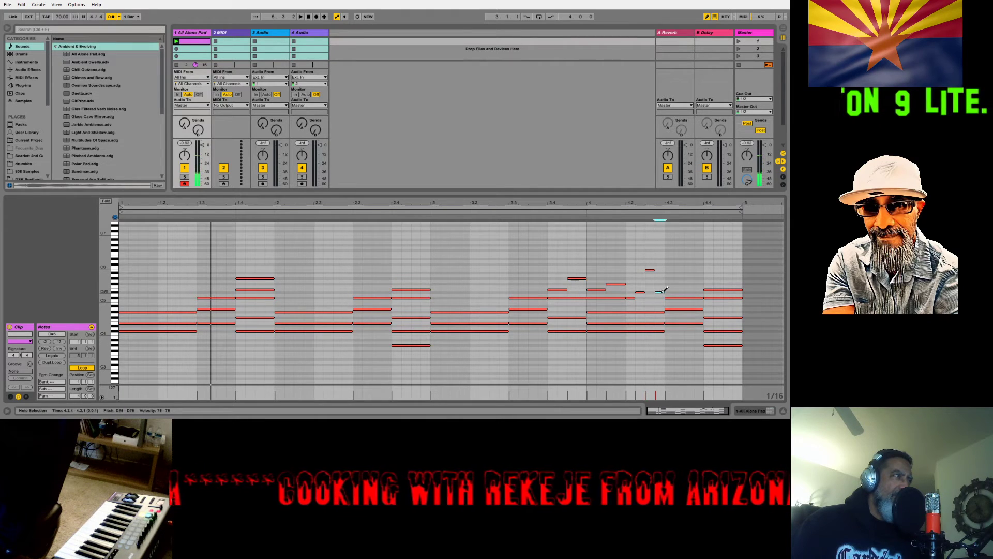
Draw an E5 note from 4.3 to 4.4 after trying F5, play the whole clip and stop playback.
click(670, 285)
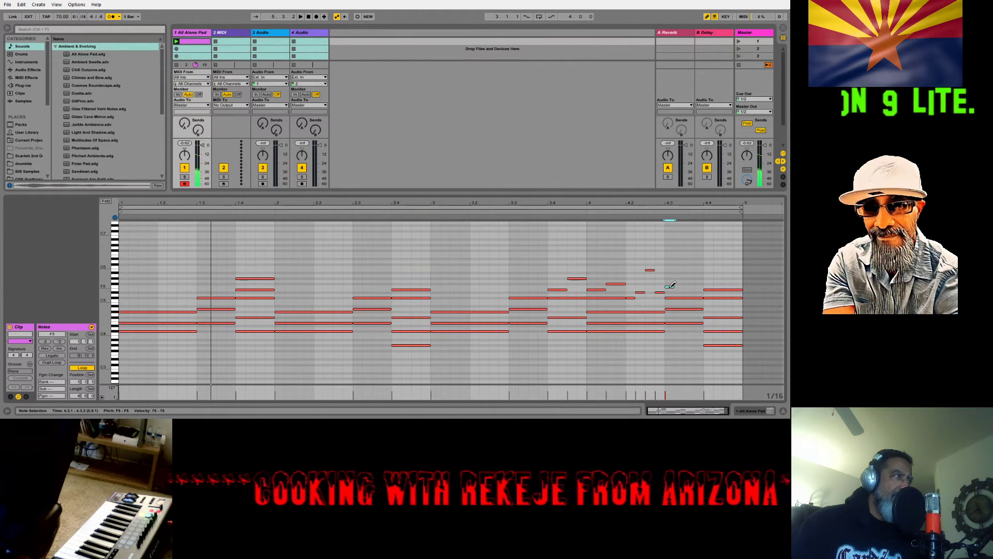
drag(671, 285, 704, 289)
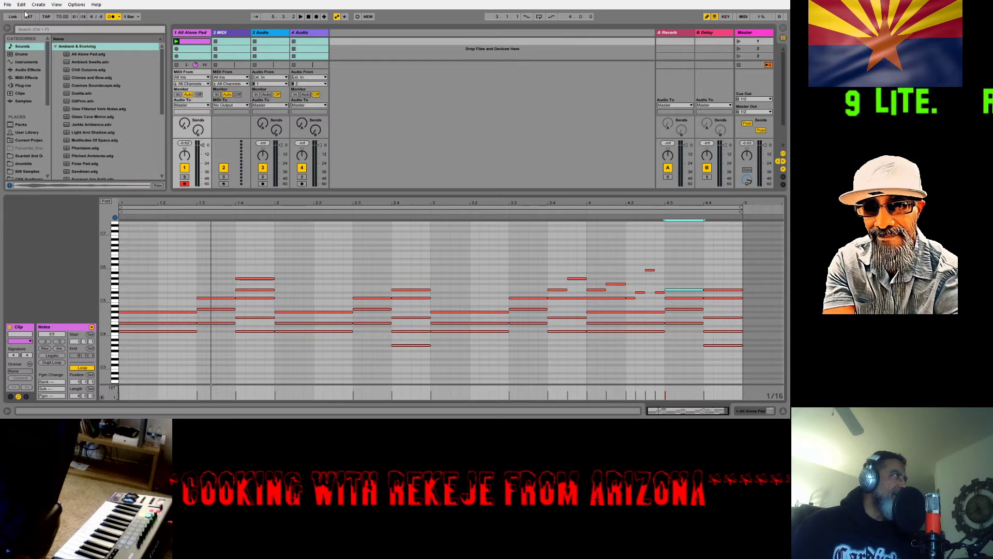
click(176, 42)
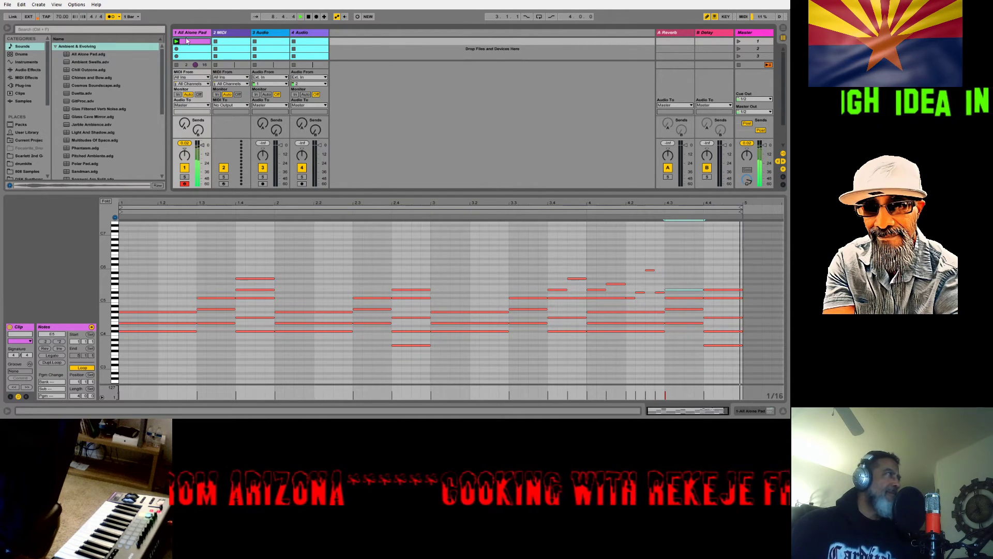
click(308, 17)
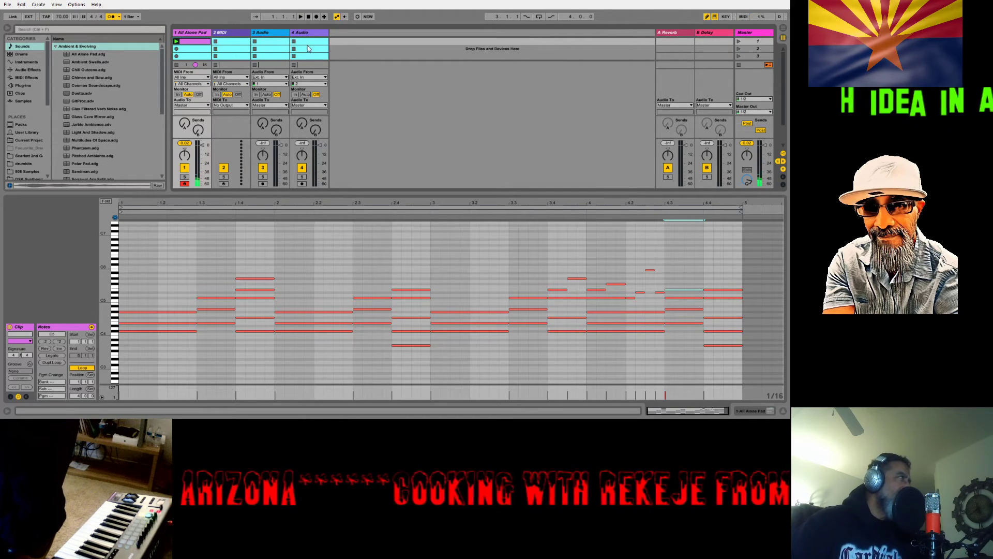
Disarm the pad track and load the Analog Saw Bass preset from the Bass sounds onto the second MIDI track.
click(187, 186)
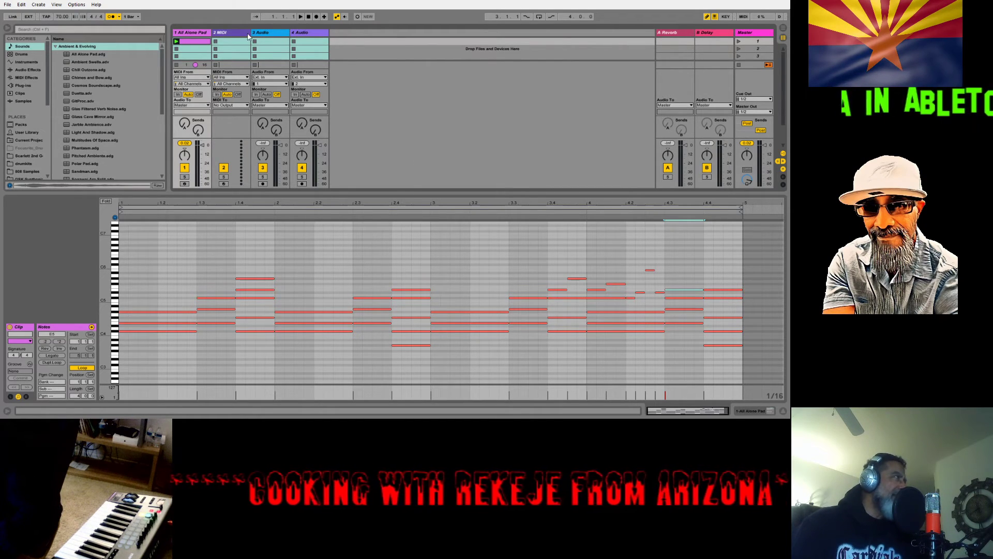
click(230, 34)
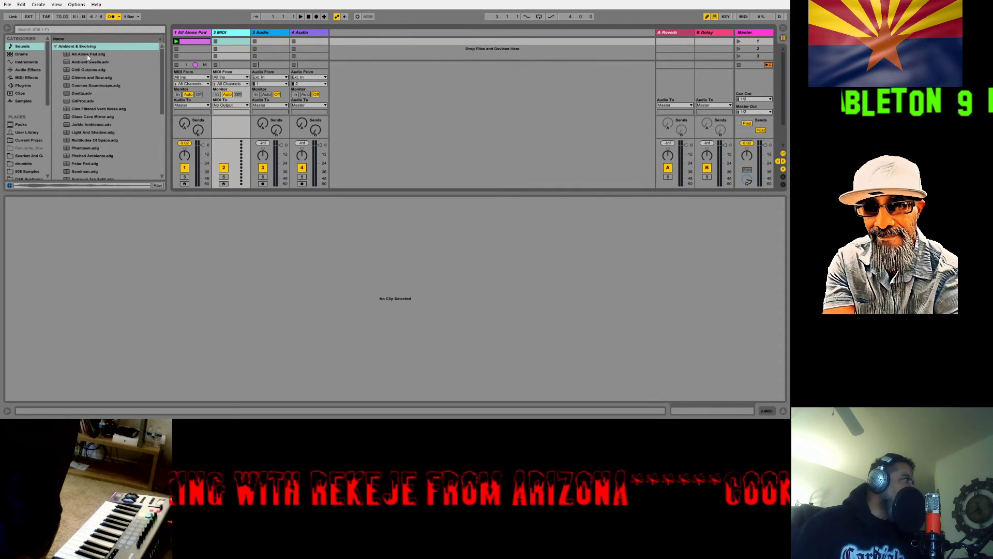
click(56, 47)
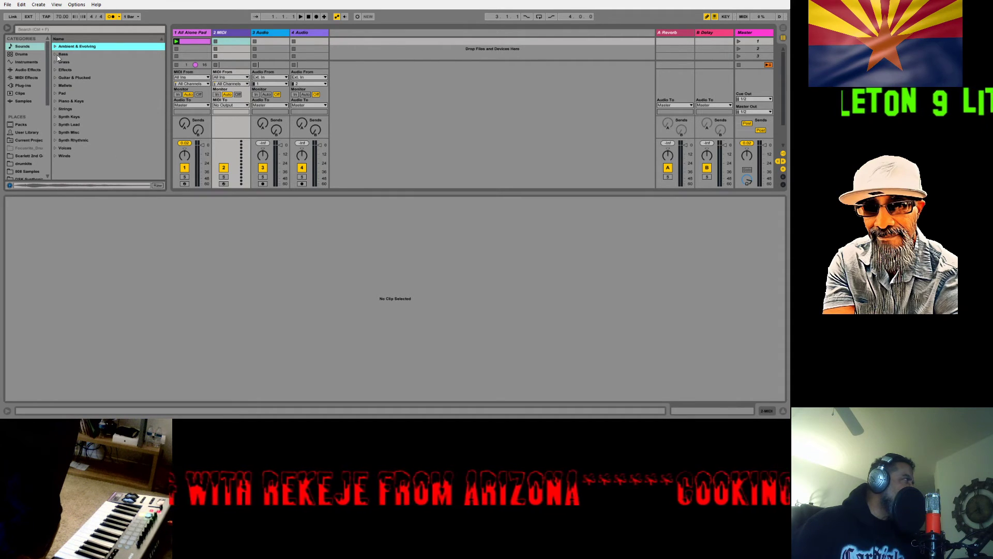
click(56, 54)
click(90, 63)
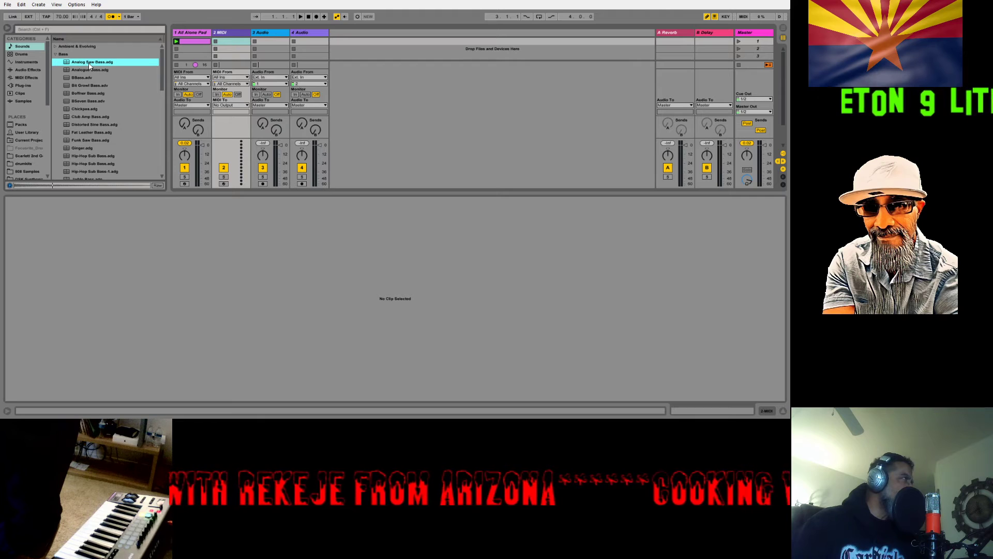
click(229, 34)
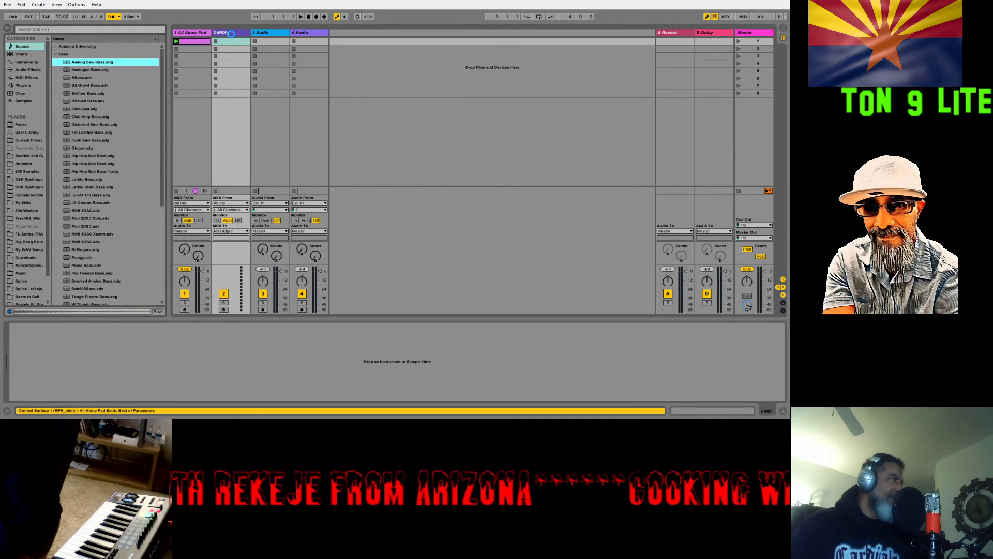
Arm the bass track for recording and create an empty MIDI clip in its first slot.
click(223, 309)
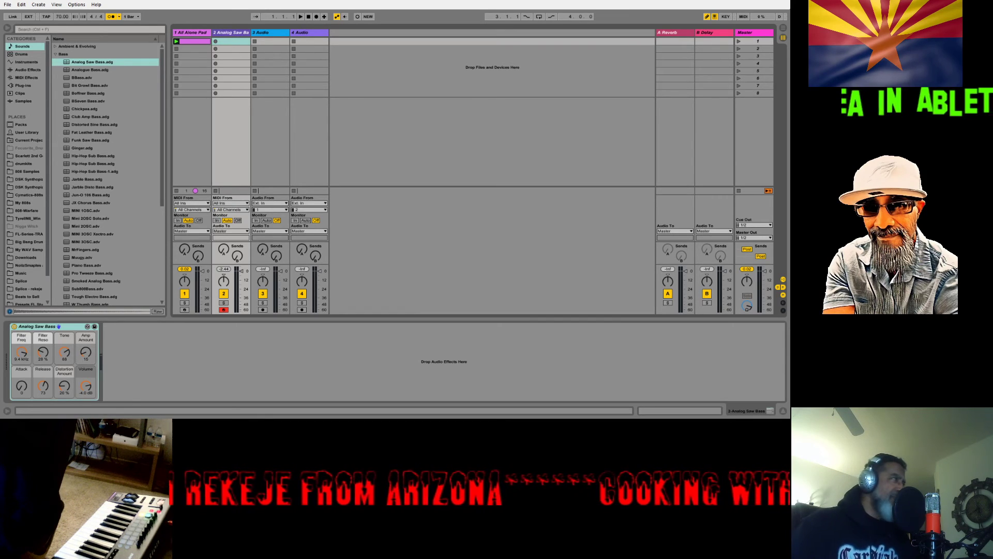
double_click(231, 42)
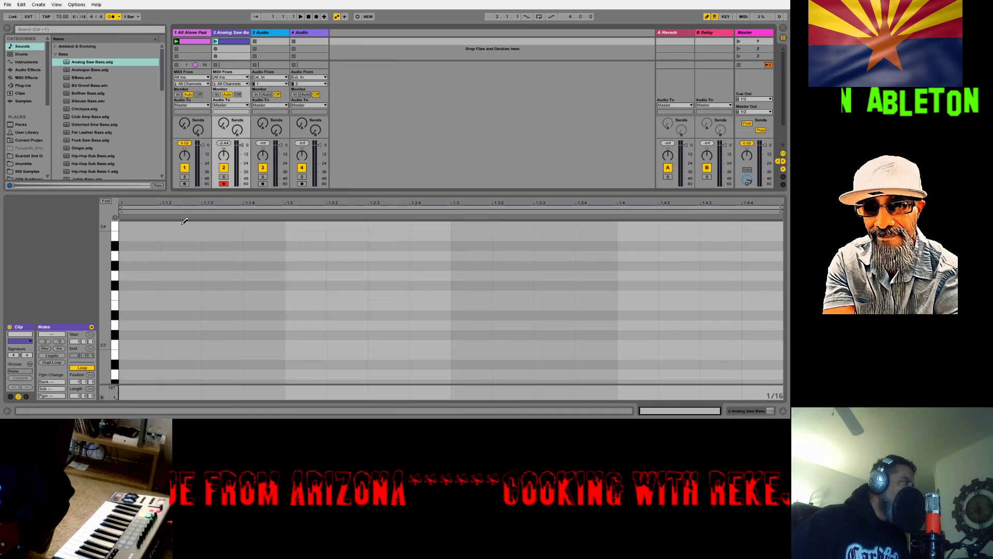
Set the bass clip's length to four bars and paste the pad clip's lowest notes, C#4 and G#3, into it.
drag(77, 395, 76, 380)
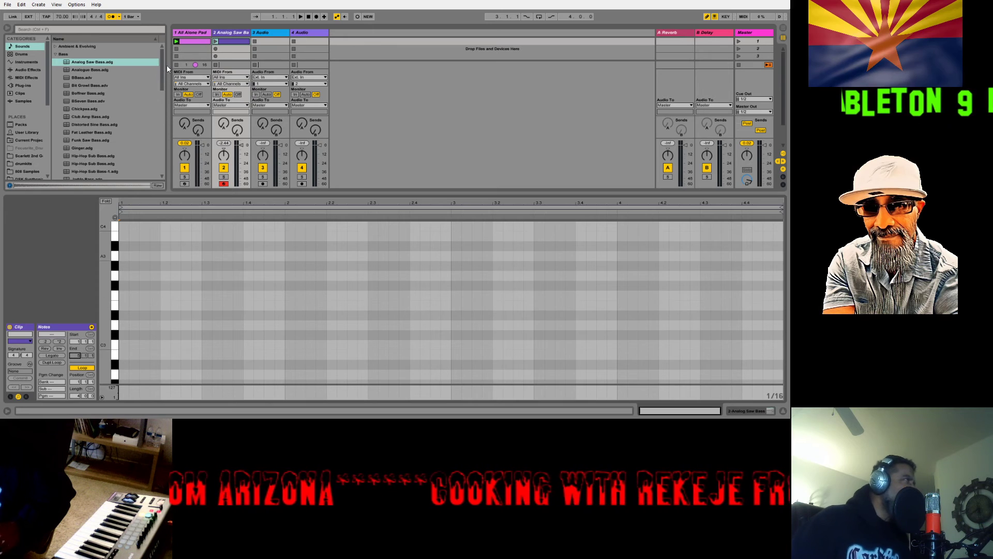
click(204, 43)
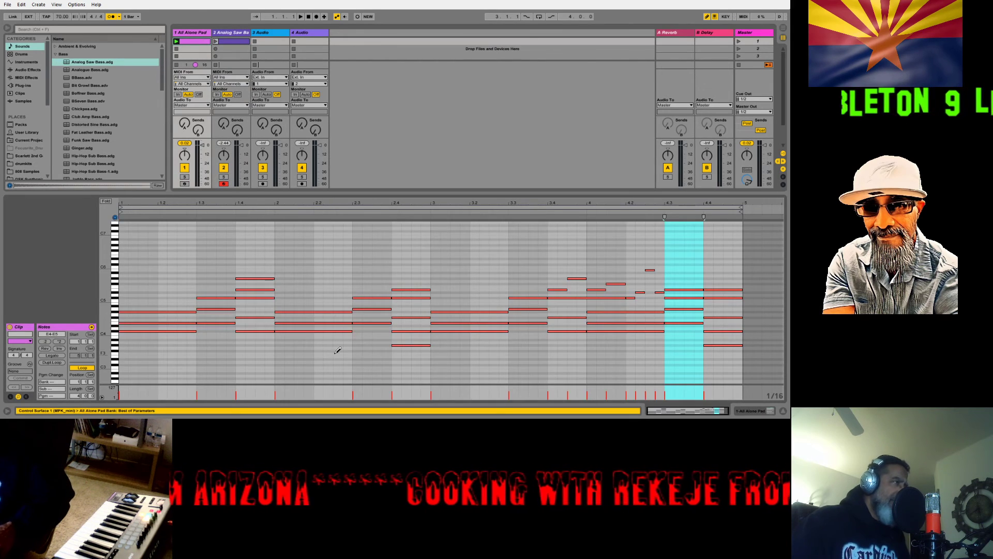
click(400, 375)
key(space)
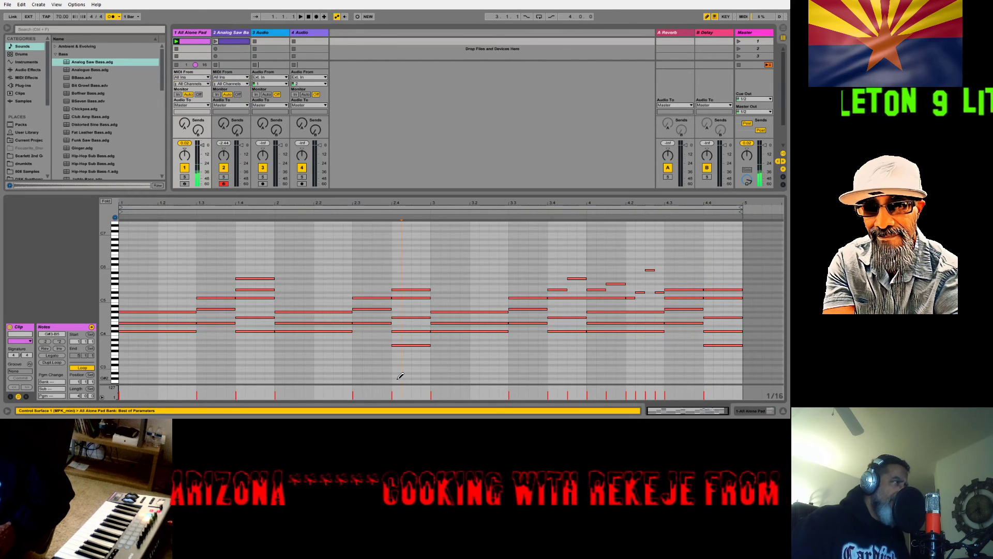
scroll(393, 311, down, 3)
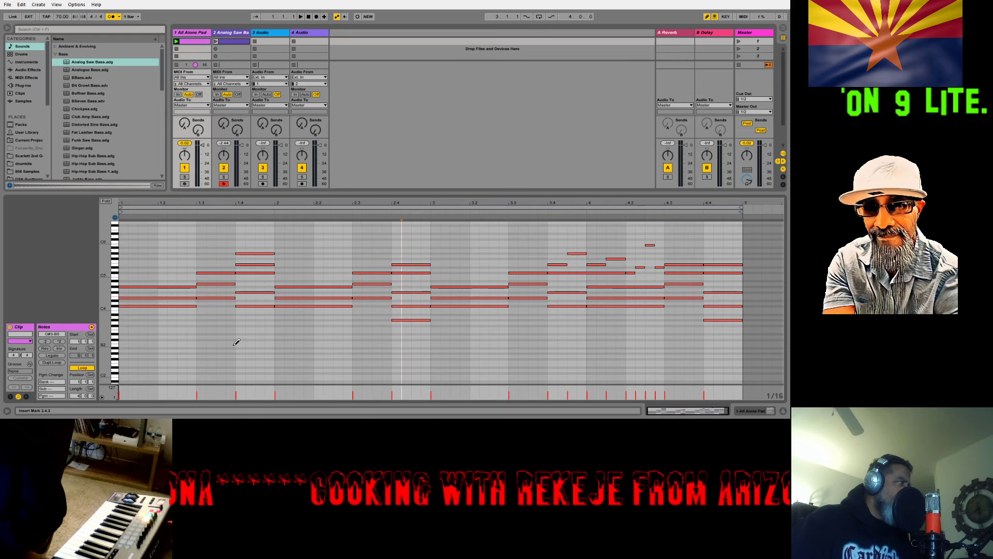
scroll(236, 342, up, 2)
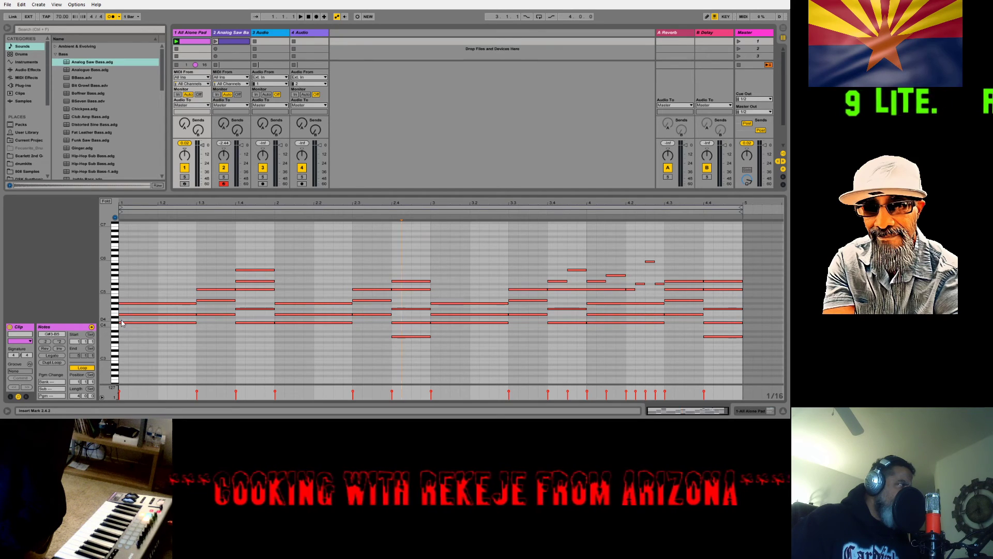
drag(121, 321, 728, 351)
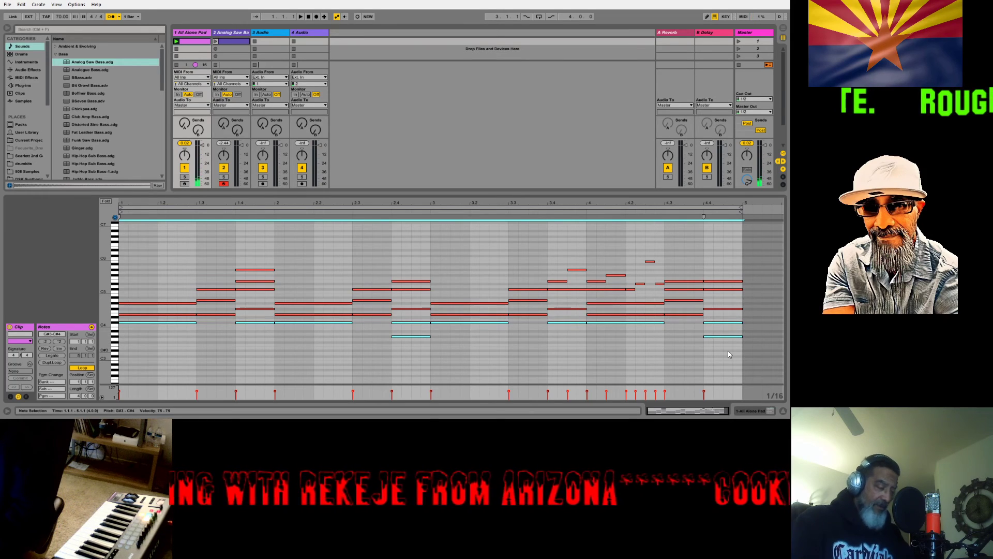
click(227, 44)
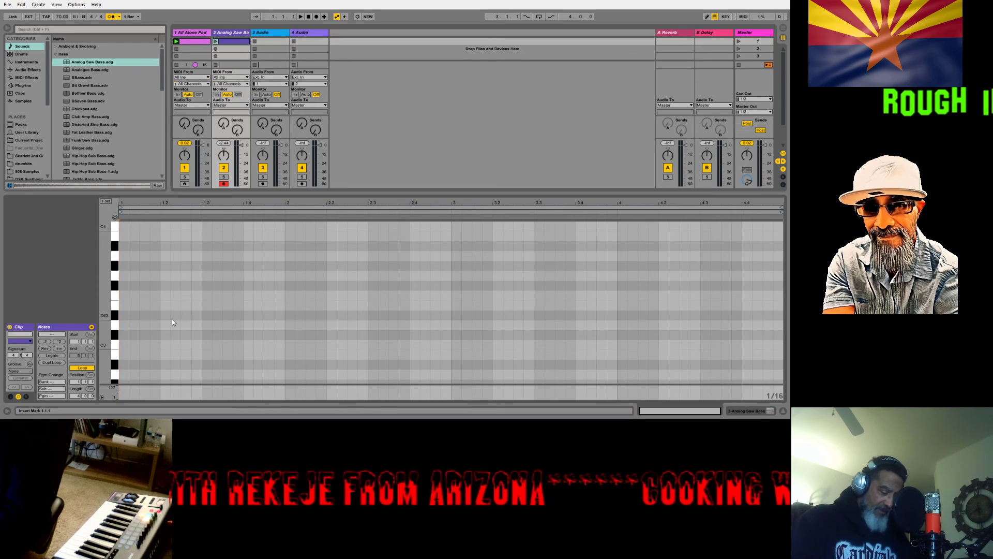
key(ctrl+v)
scroll(199, 322, up, 2)
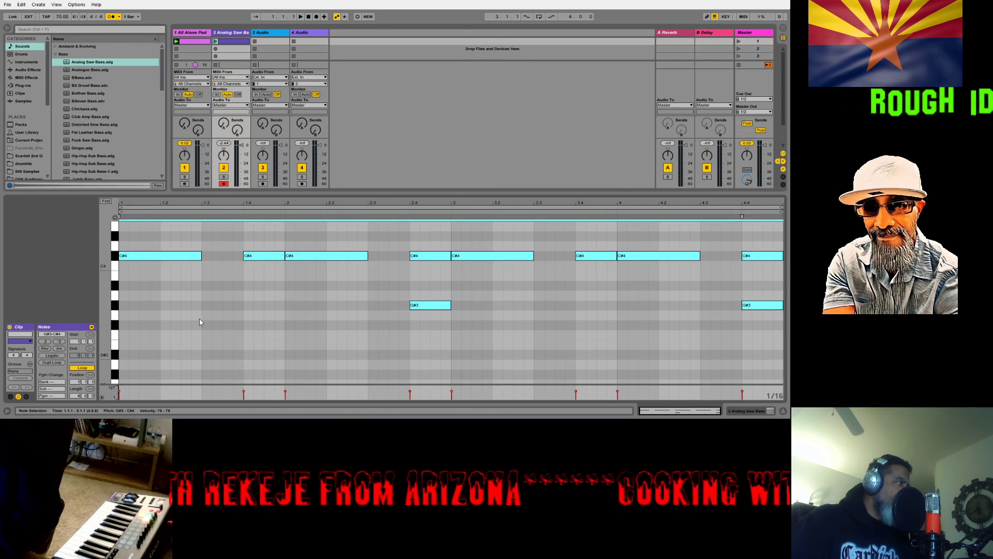
Launch the bass clip alongside the pad and transpose all its notes down to E3 and B2.
click(215, 42)
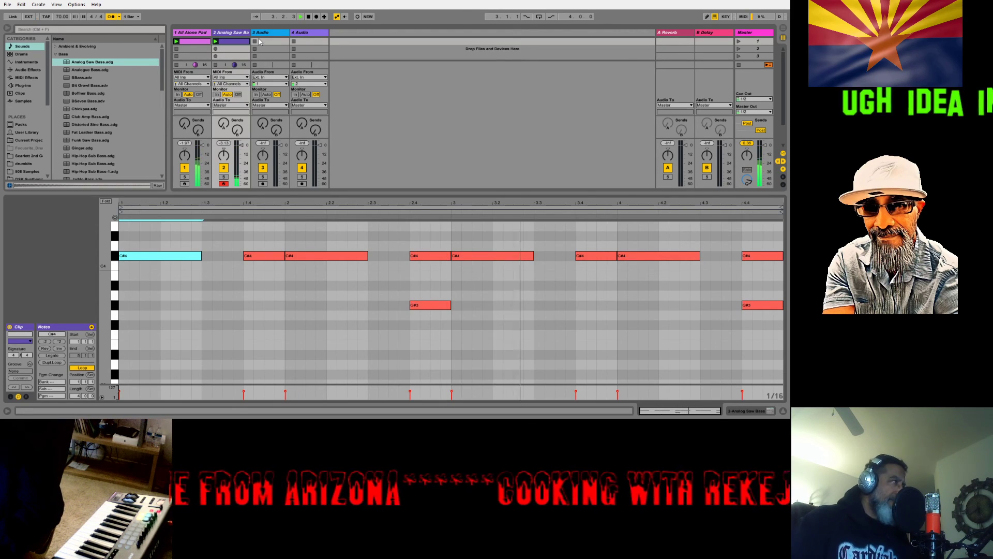
key(ctrl+a)
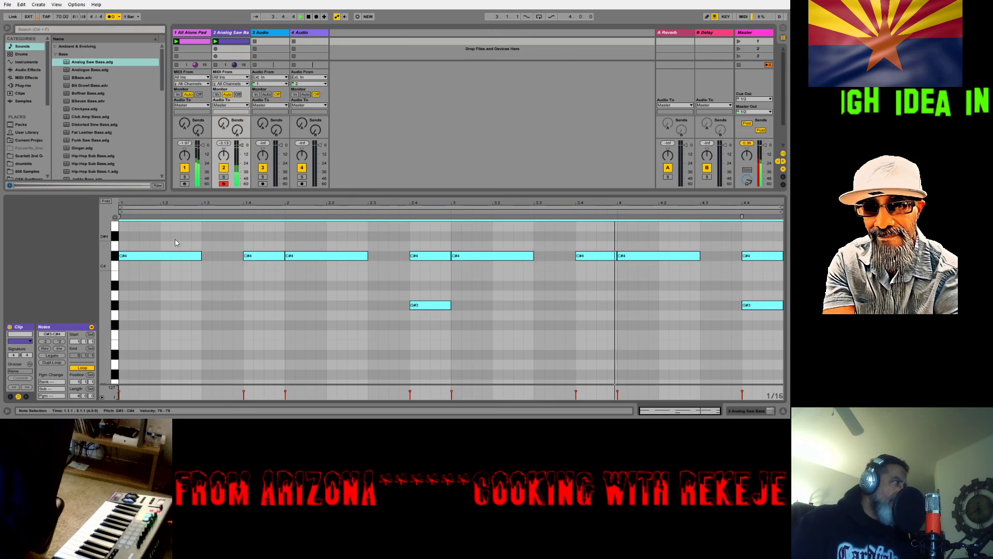
drag(166, 260, 166, 349)
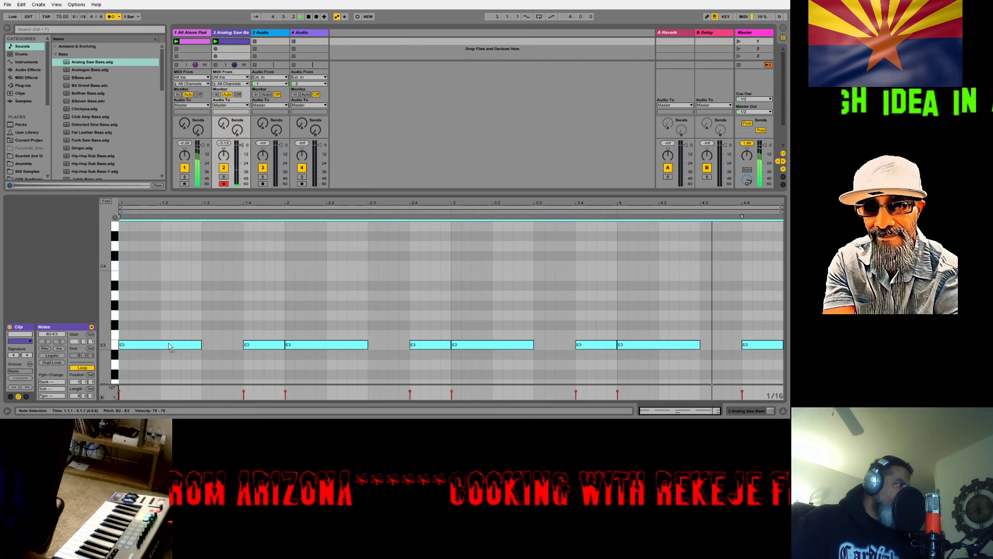
scroll(208, 306, down, 2)
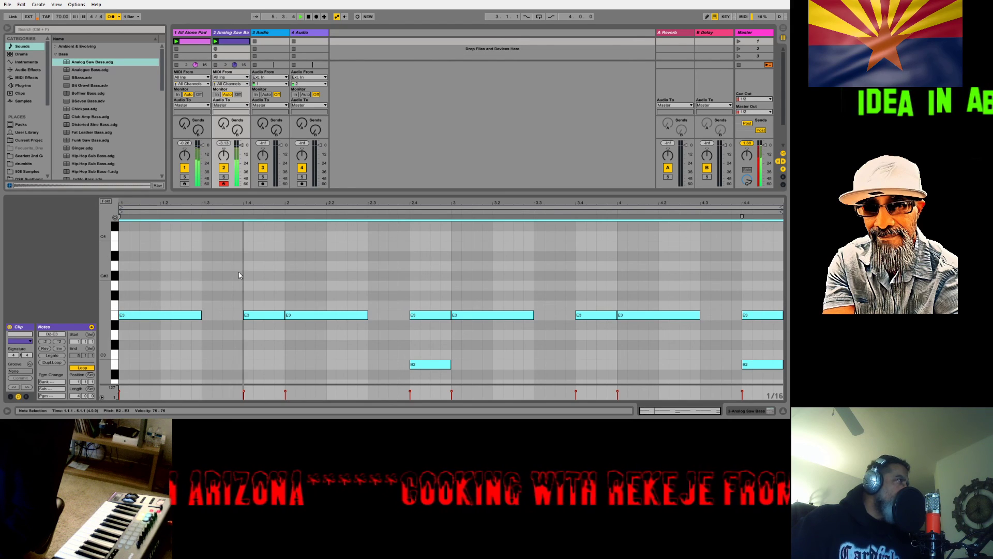
scroll(218, 292, down, 1)
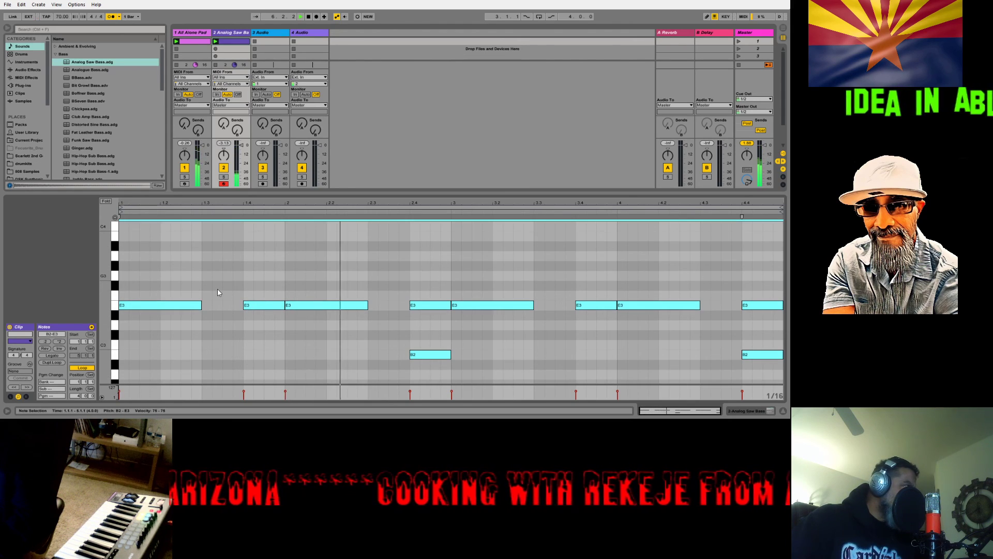
Lower all the bass notes in two moves to G2 and D2, a sixteenth earlier, and select the first note.
drag(162, 304, 150, 356)
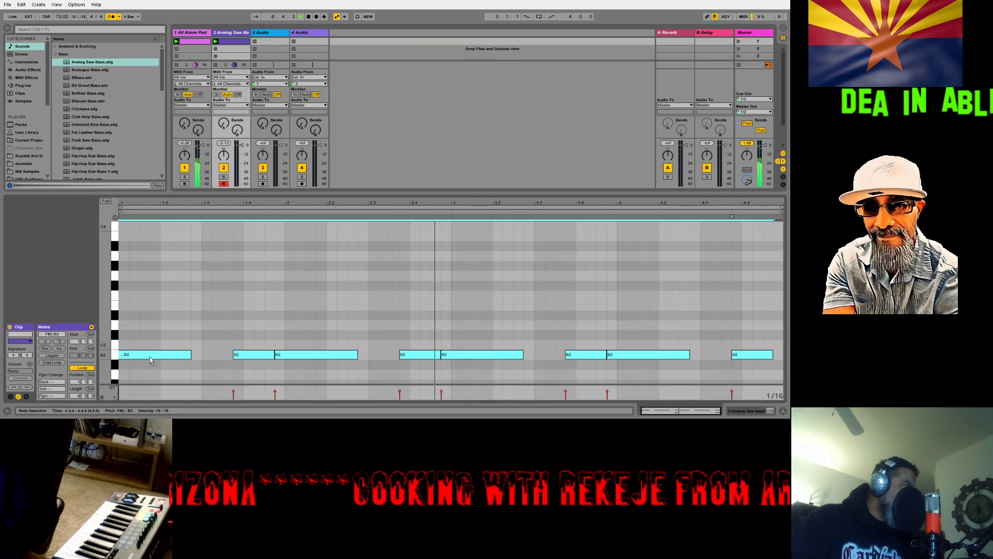
scroll(187, 315, down, 2)
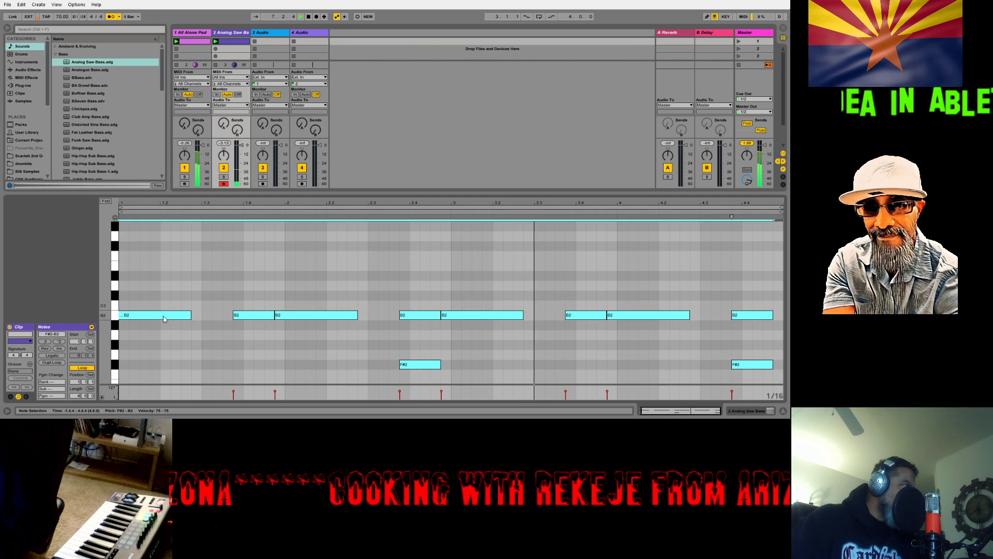
drag(163, 315, 159, 354)
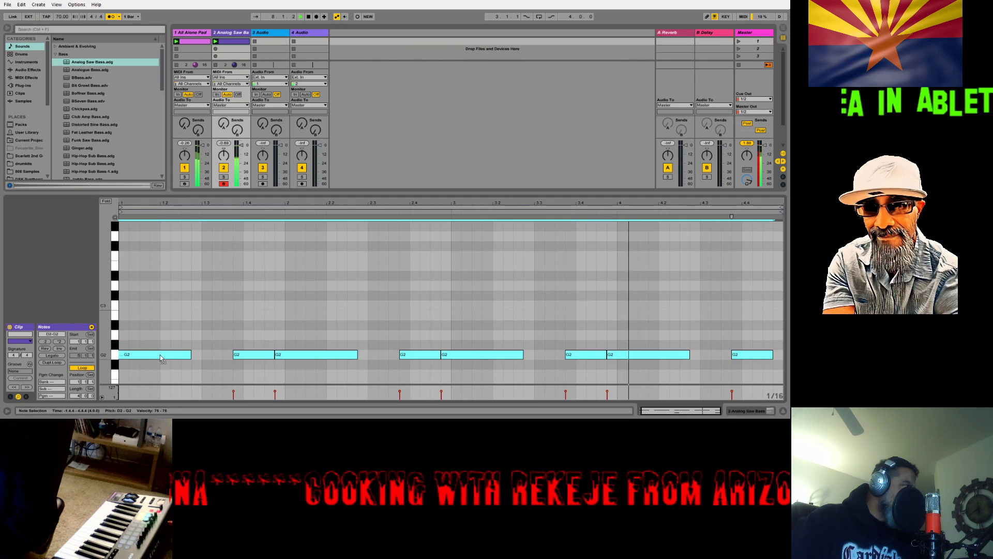
scroll(176, 326, down, 2)
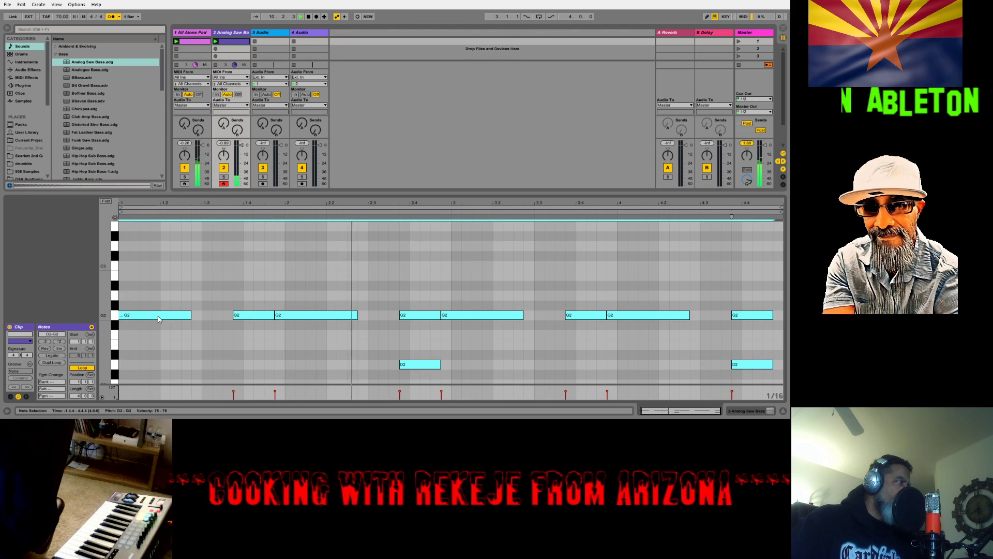
click(160, 318)
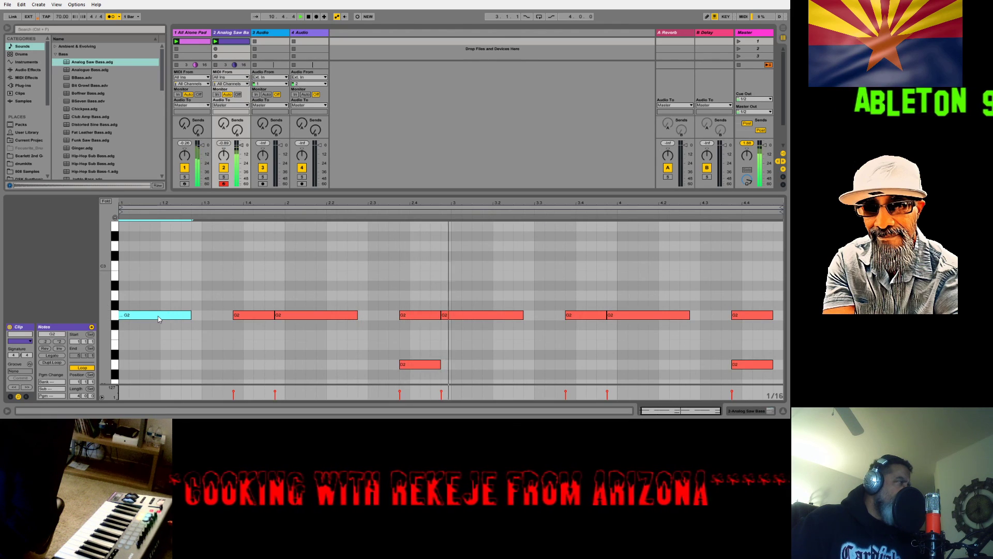